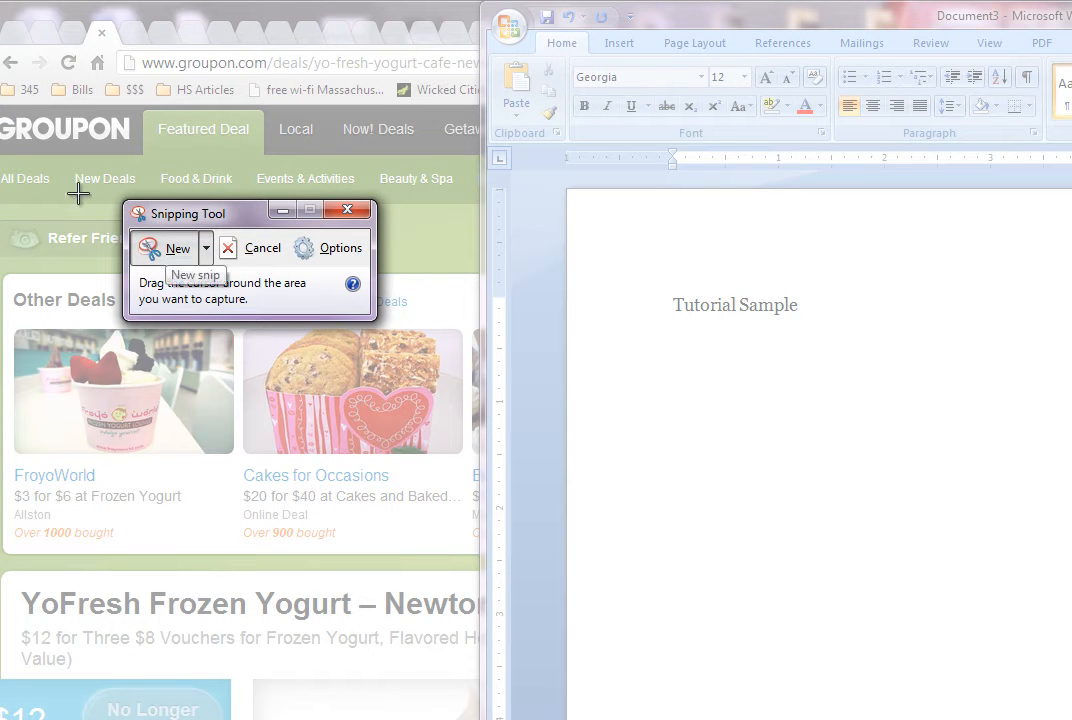
# Snip the top of the Groupon deal page and copy the snip
pyautogui.moveTo(3, 106); pyautogui.dragTo(469, 658)
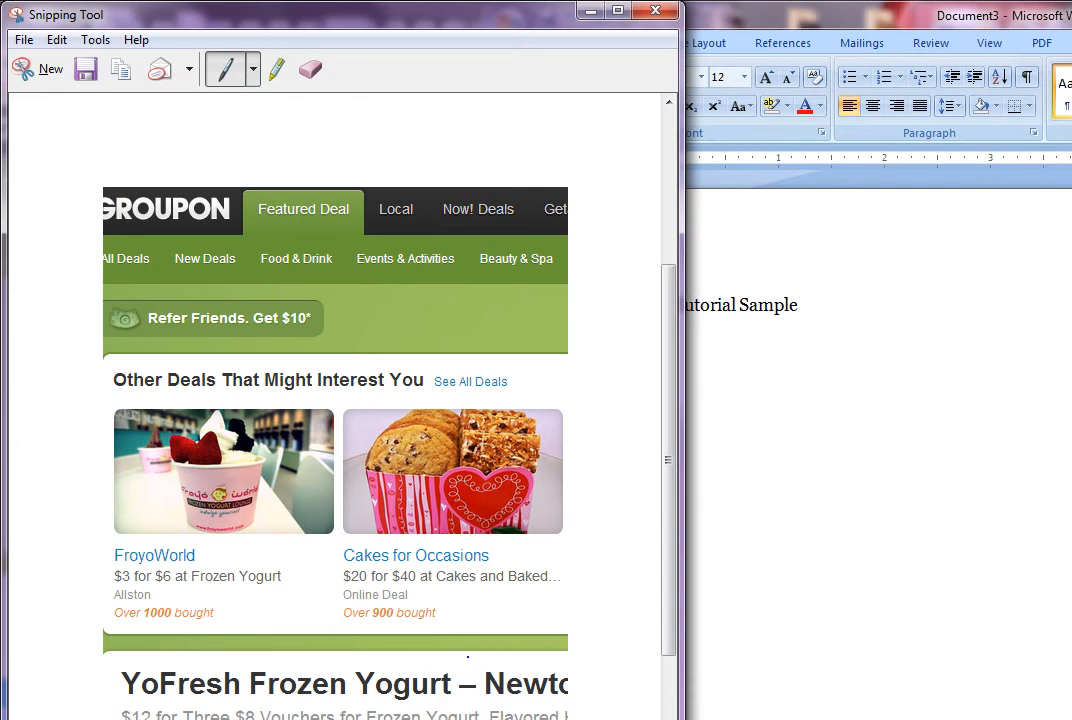
pyautogui.moveTo(371, 29); pyautogui.dragTo(406, 20)
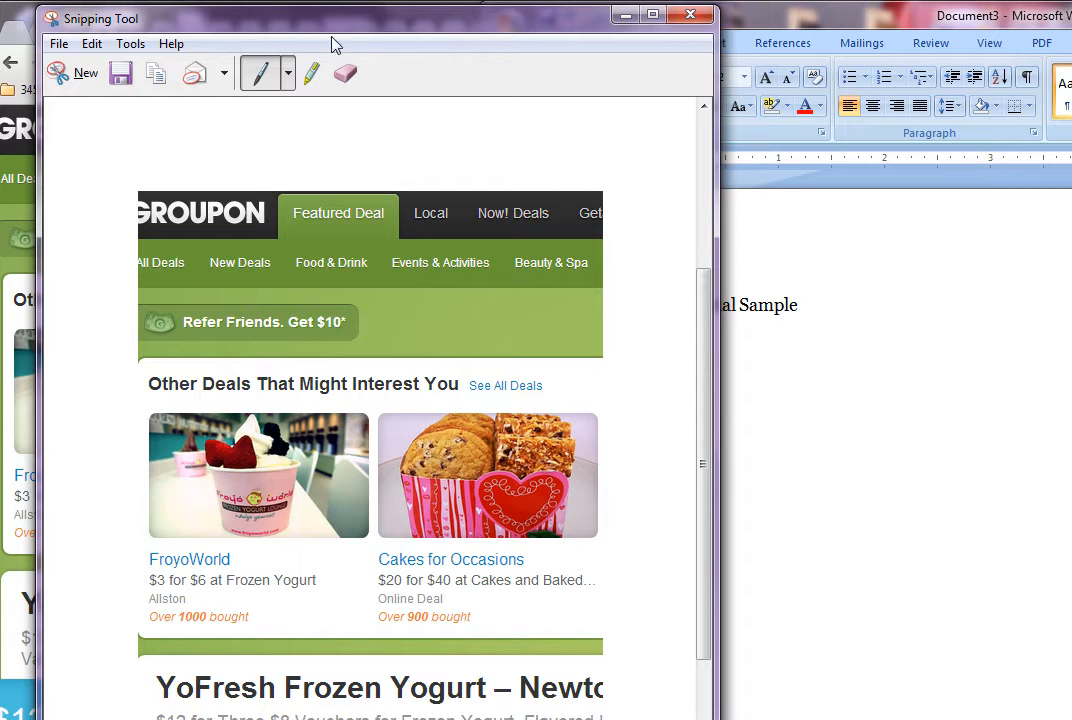
pyautogui.click(82, 50)
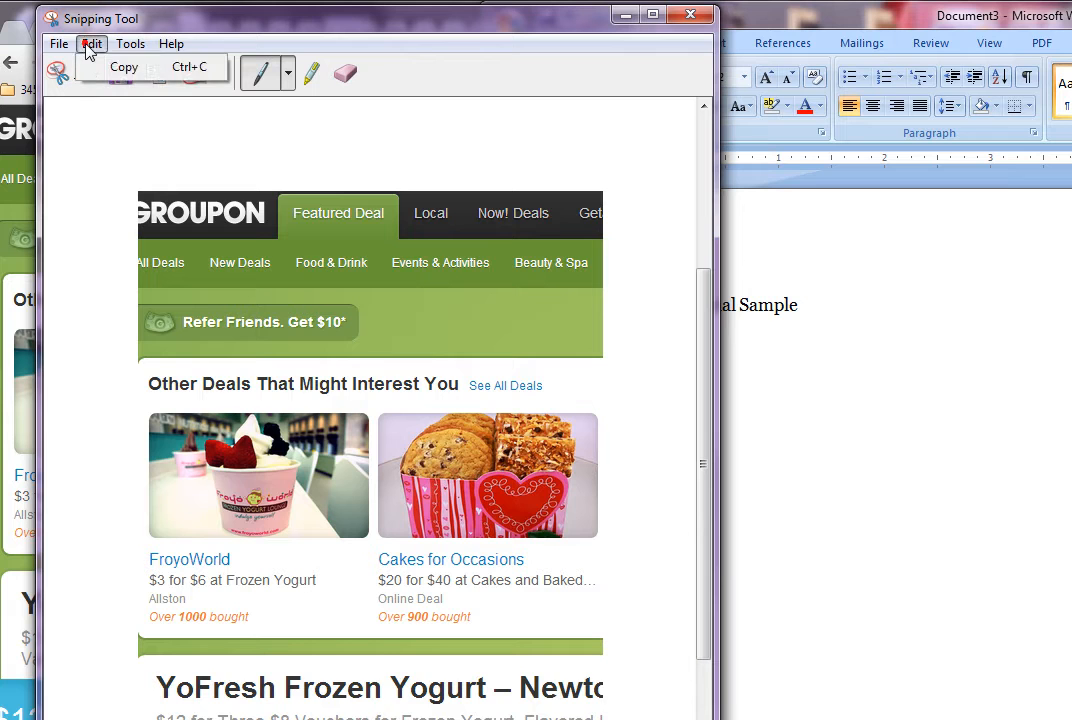
pyautogui.click(118, 67)
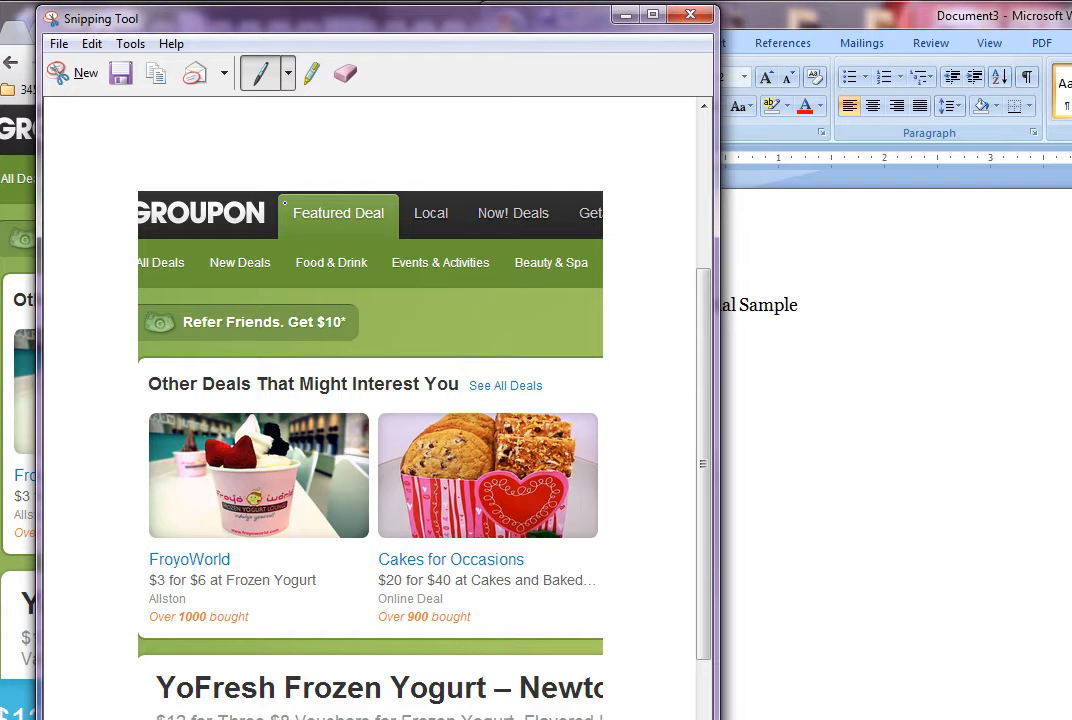
# Look over the snip's save and send options, then go back to the Word document
pyautogui.click(58, 43)
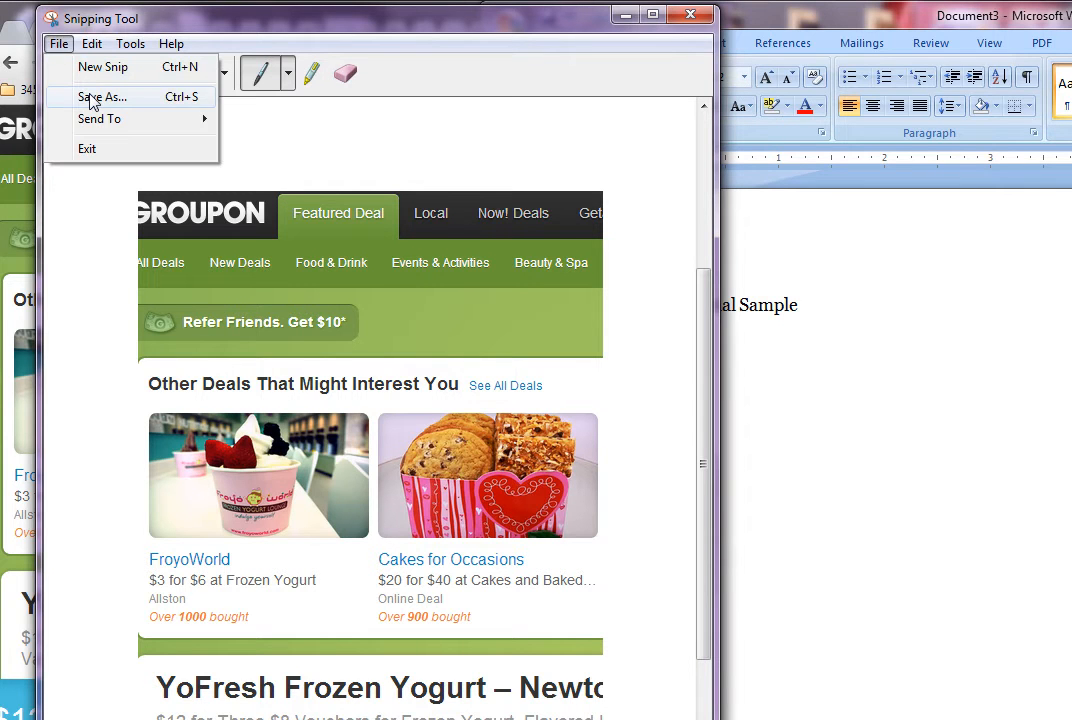
pyautogui.moveTo(140, 119)
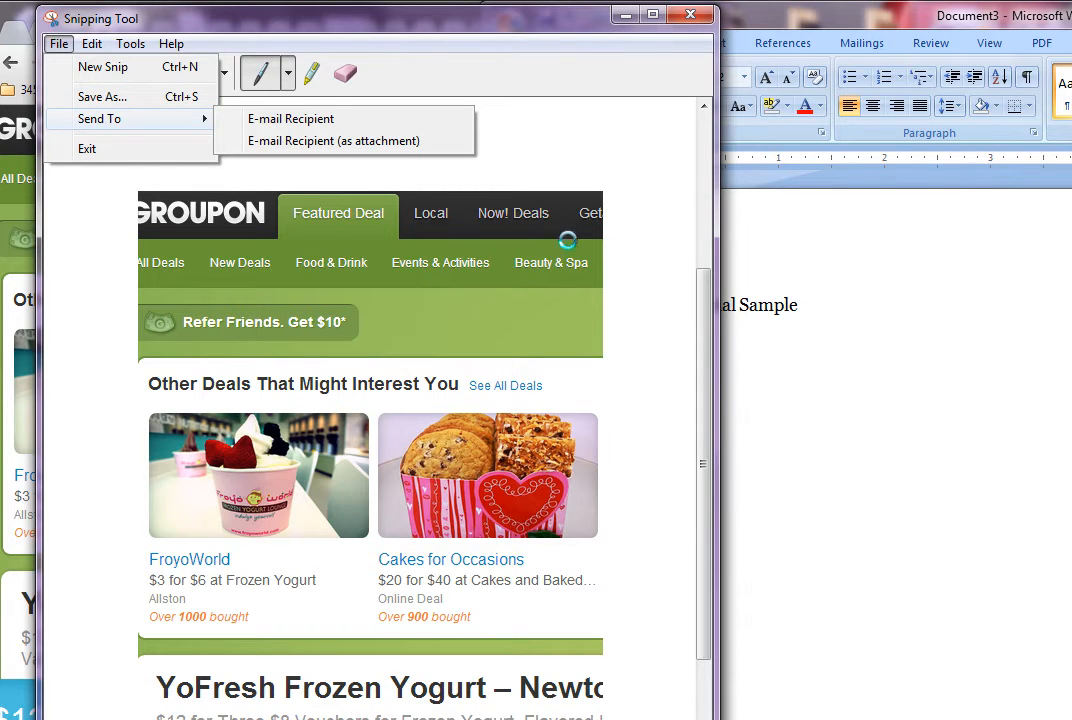
pyautogui.click(808, 380)
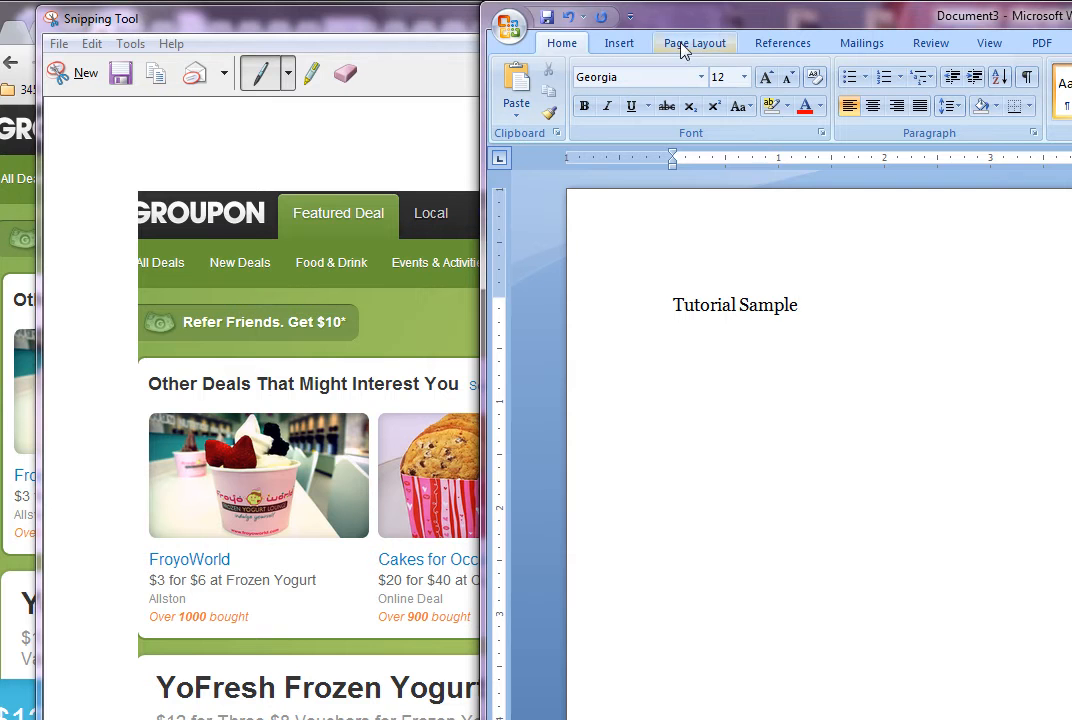
# Maximize Word, paste the Groupon snip on a new line below 'Tutorial Sample', and select it
pyautogui.moveTo(716, 27); pyautogui.dragTo(238, 27)
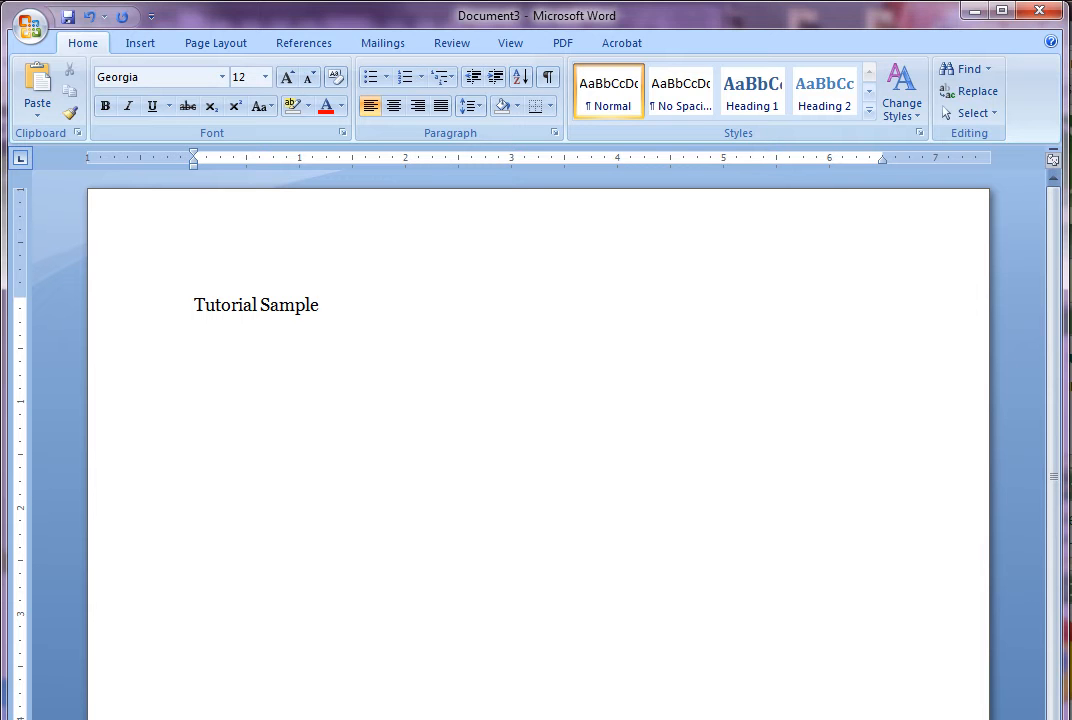
pyautogui.press('Return')
pyautogui.rightClick(237, 376)
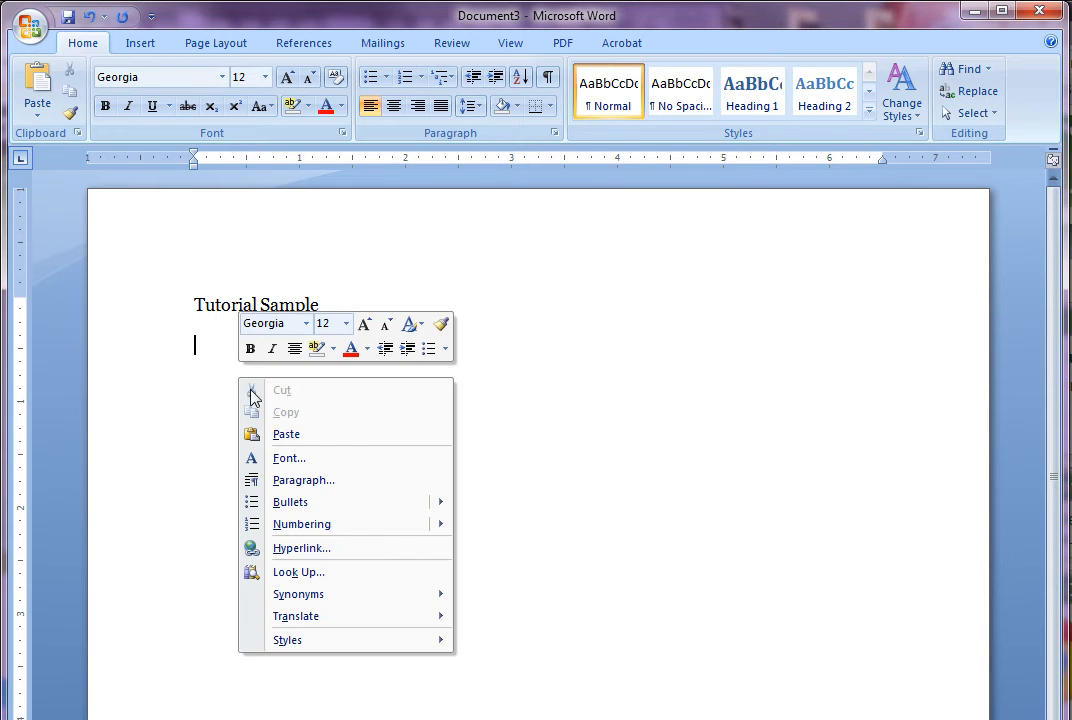
pyautogui.click(283, 436)
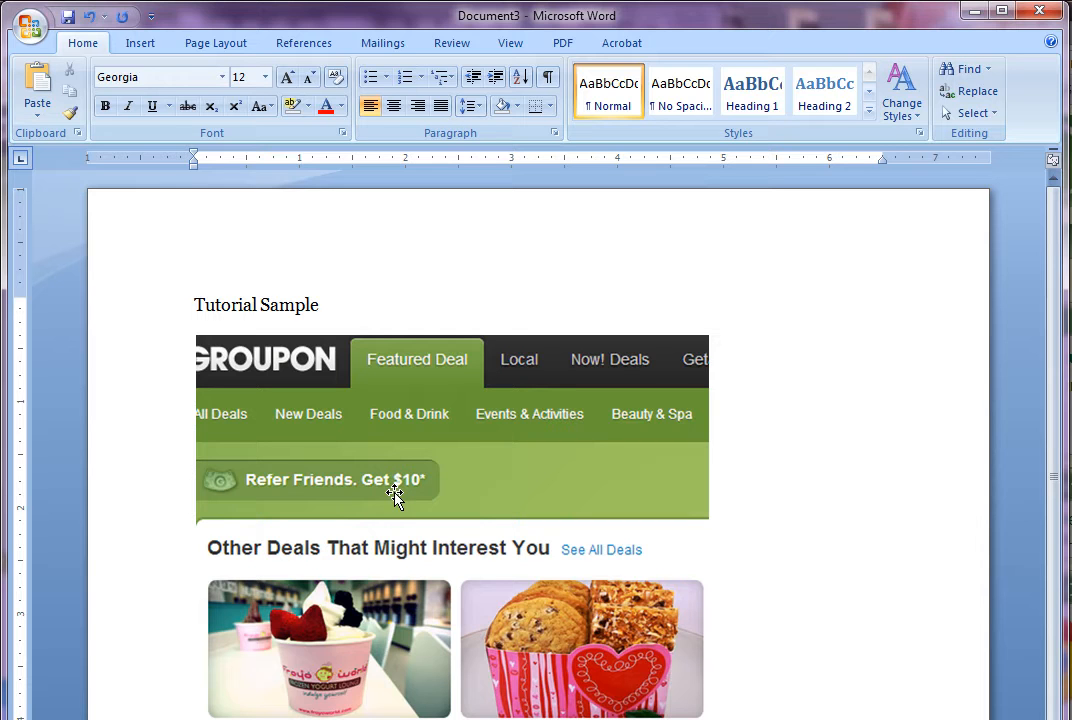
pyautogui.click(396, 430)
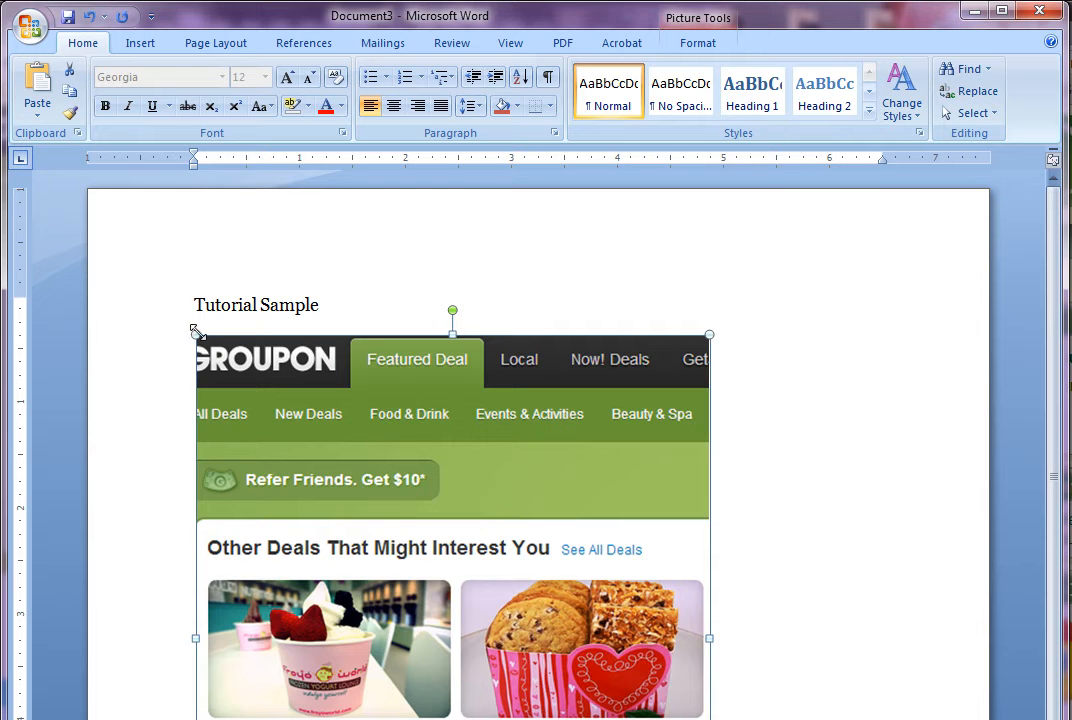
# Try shrinking the screenshot, undoing the distorting vertical and horizontal squashes with Ctrl+Z
pyautogui.moveTo(195, 333); pyautogui.dragTo(345, 516)
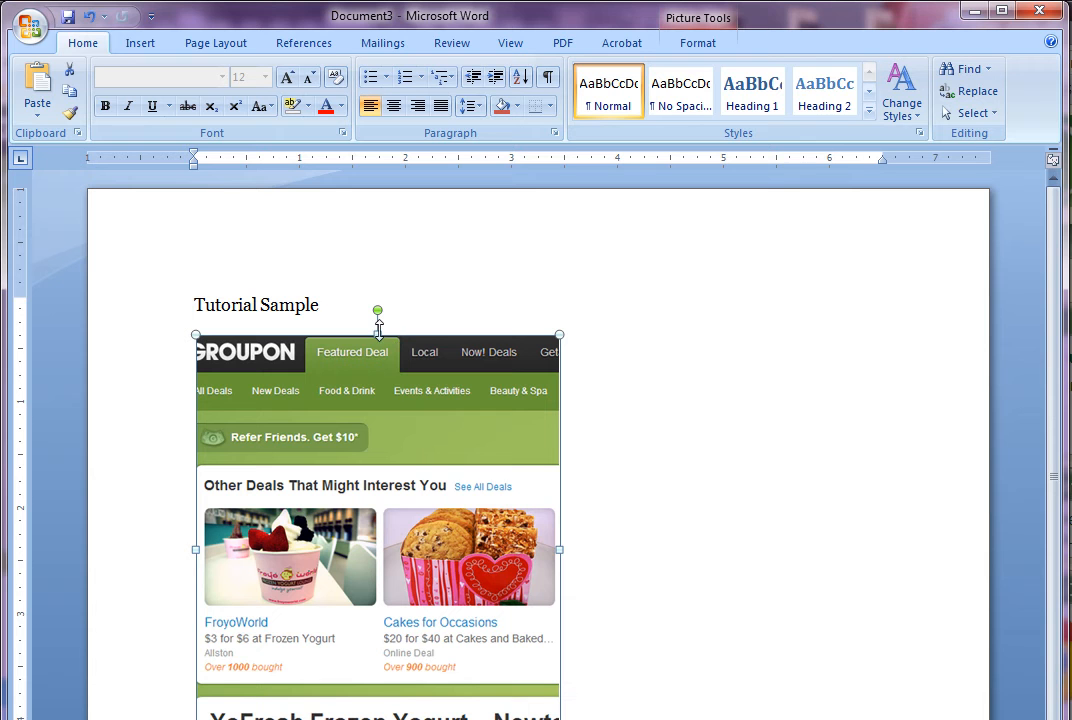
pyautogui.moveTo(377, 333); pyautogui.dragTo(364, 524)
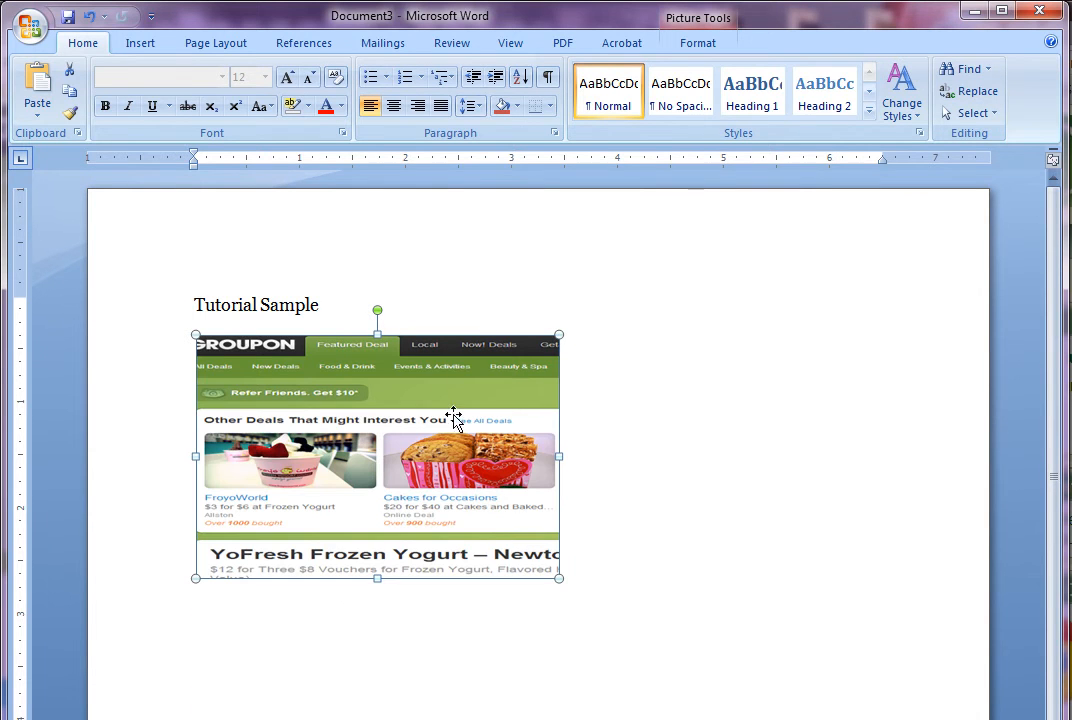
pyautogui.hotkey('ctrl', 'z')
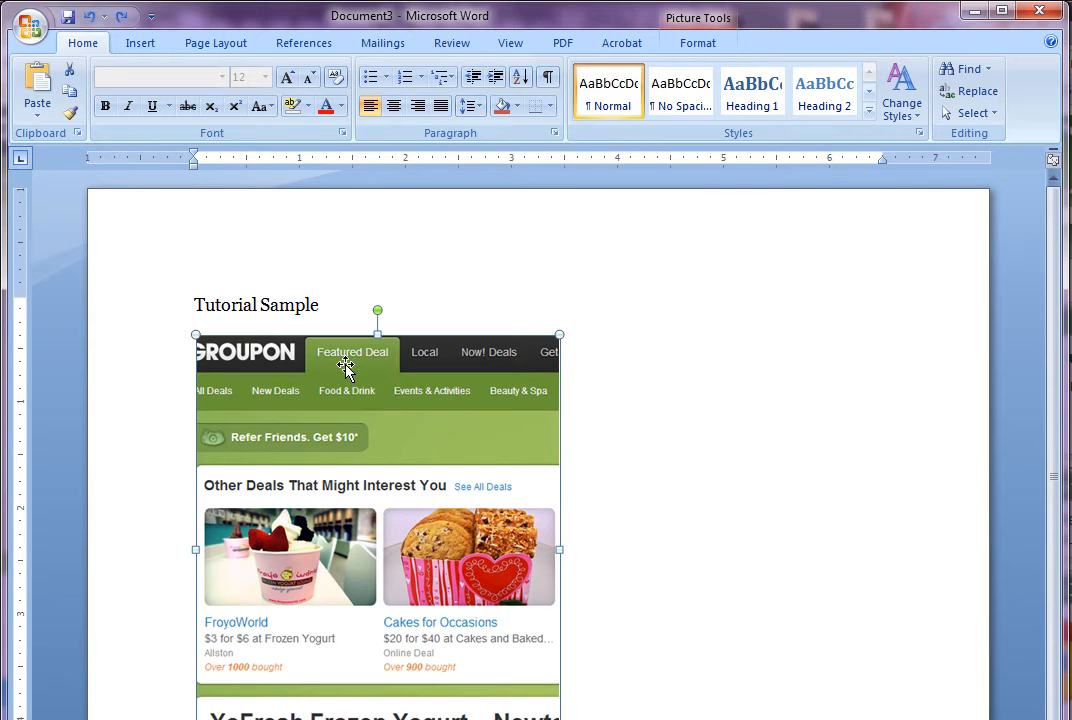
pyautogui.moveTo(560, 547); pyautogui.dragTo(342, 548)
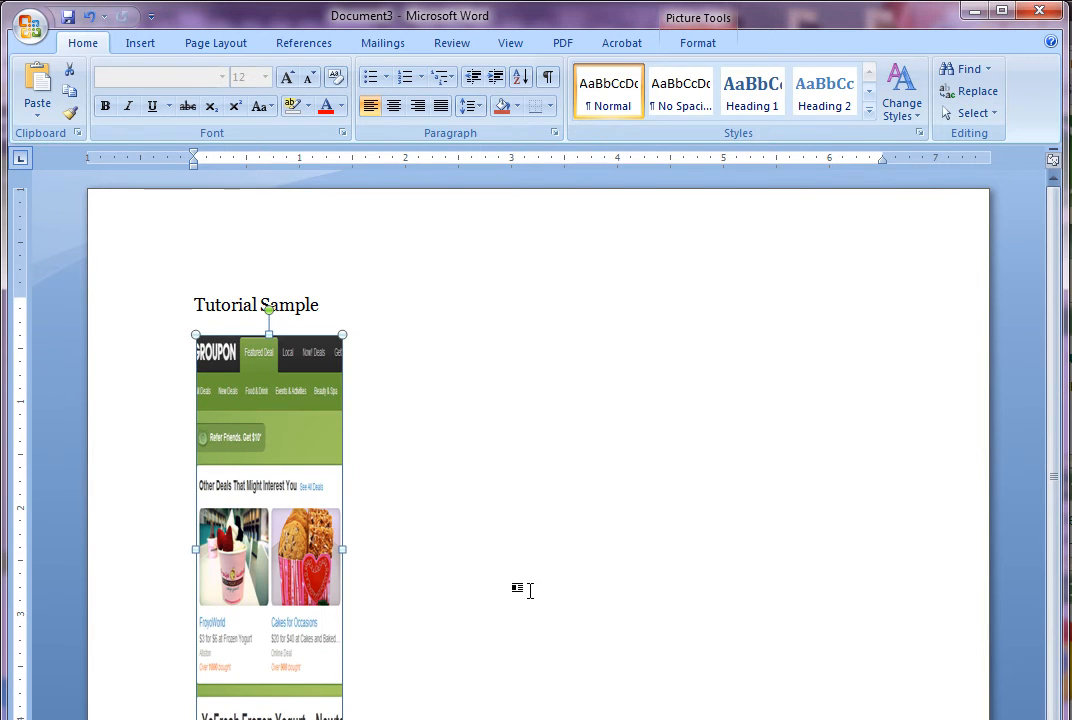
pyautogui.hotkey('ctrl', 'z')
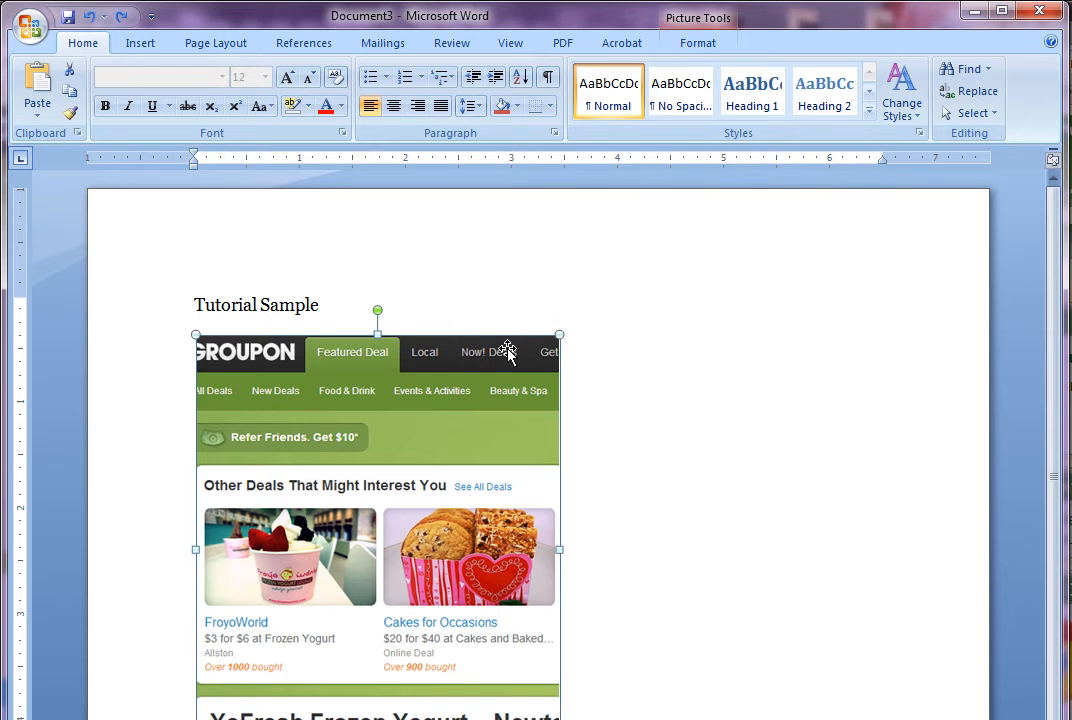
# Resize the screenshot proportionally from its corner handles to about half the page width
pyautogui.moveTo(559, 334); pyautogui.dragTo(452, 430)
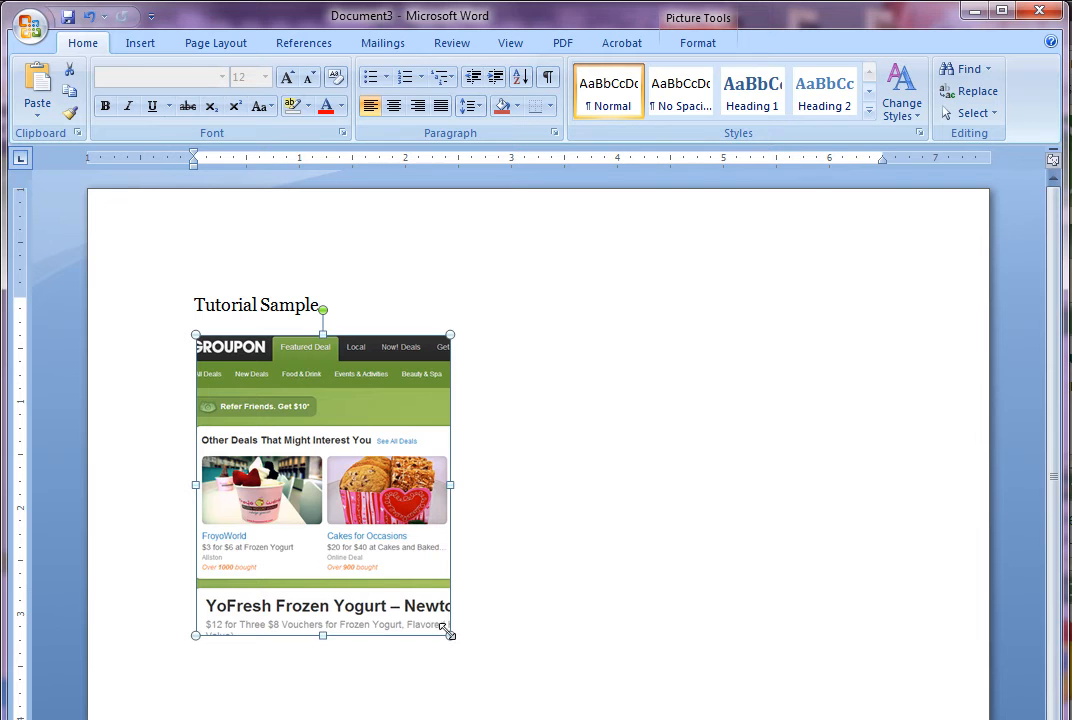
pyautogui.moveTo(450, 635); pyautogui.dragTo(484, 676)
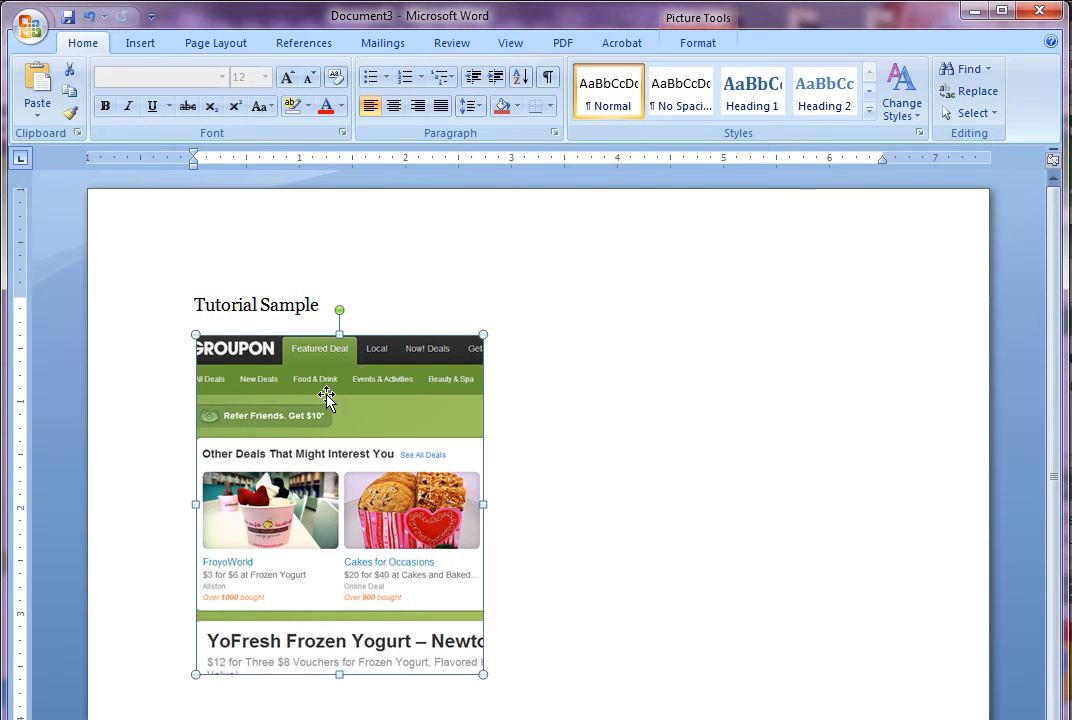
pyautogui.click(356, 305)
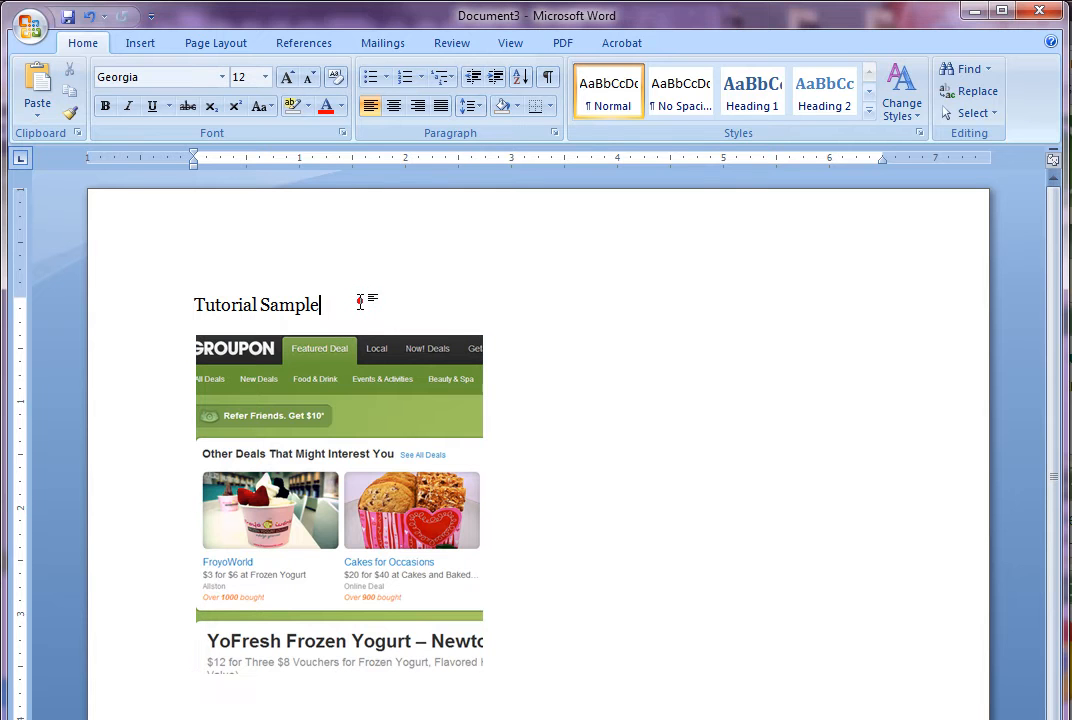
pyautogui.click(351, 389)
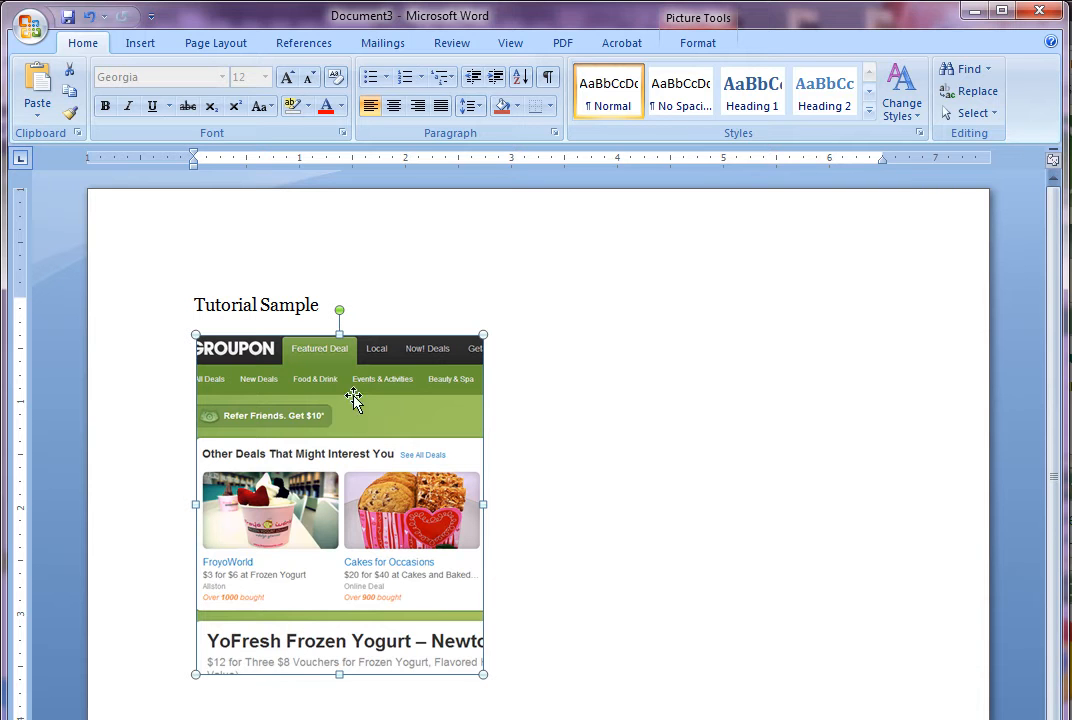
# Select the Groupon screenshot and turn on Crop from the Picture Tools Format tab
pyautogui.click(697, 45)
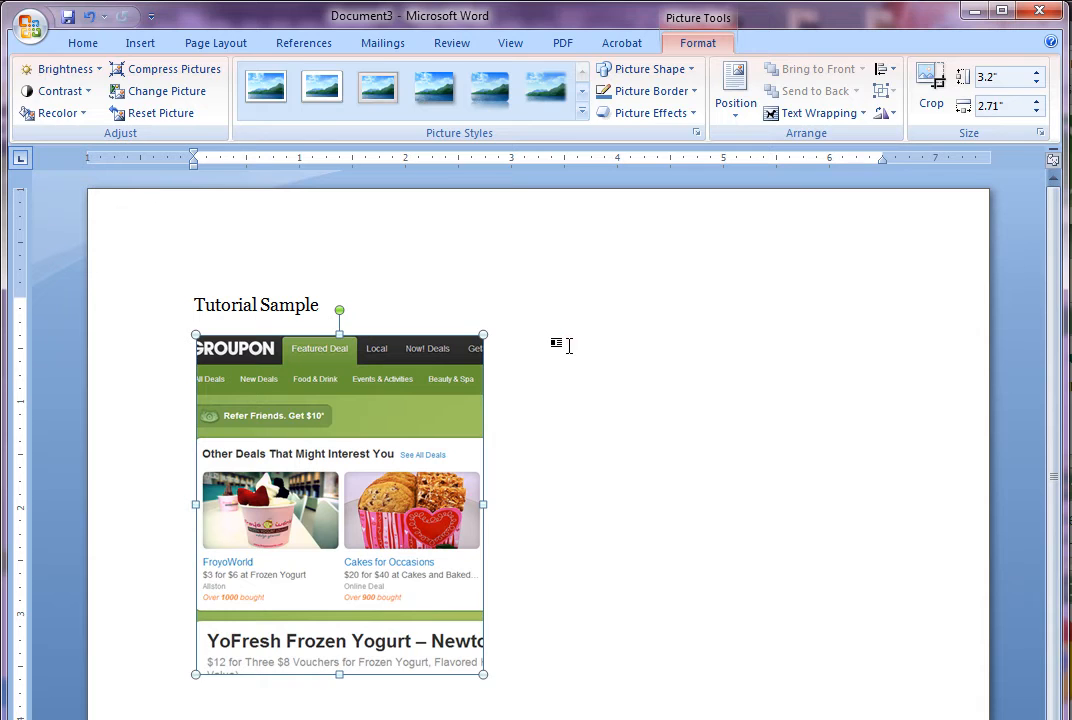
pyautogui.click(568, 345)
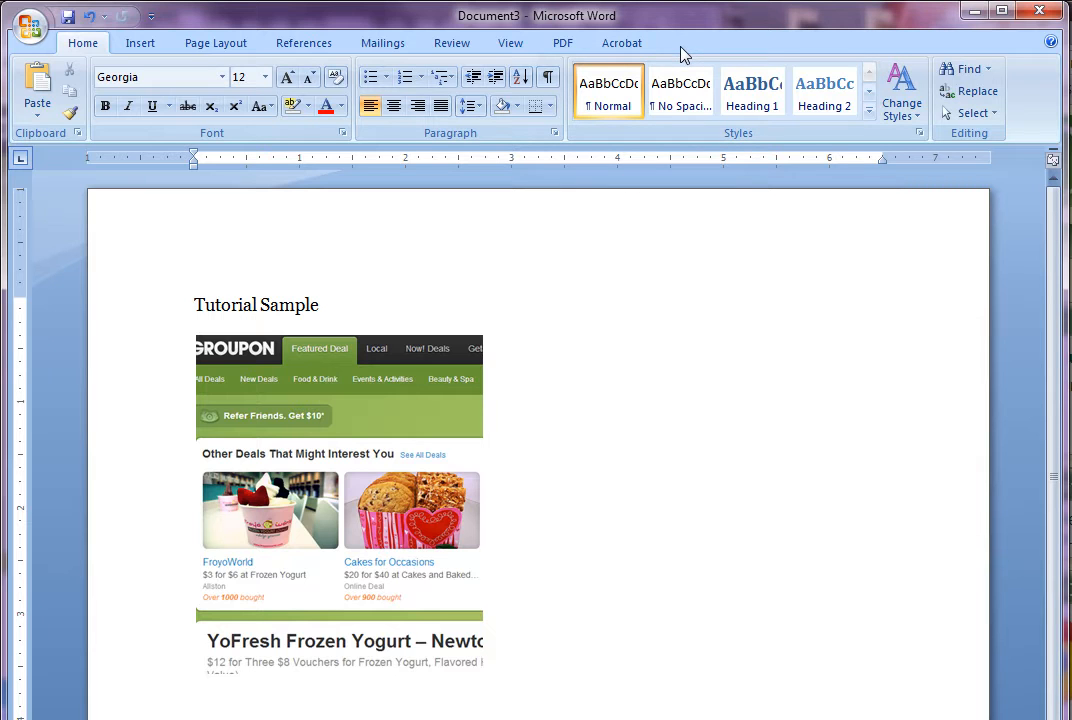
pyautogui.click(386, 400)
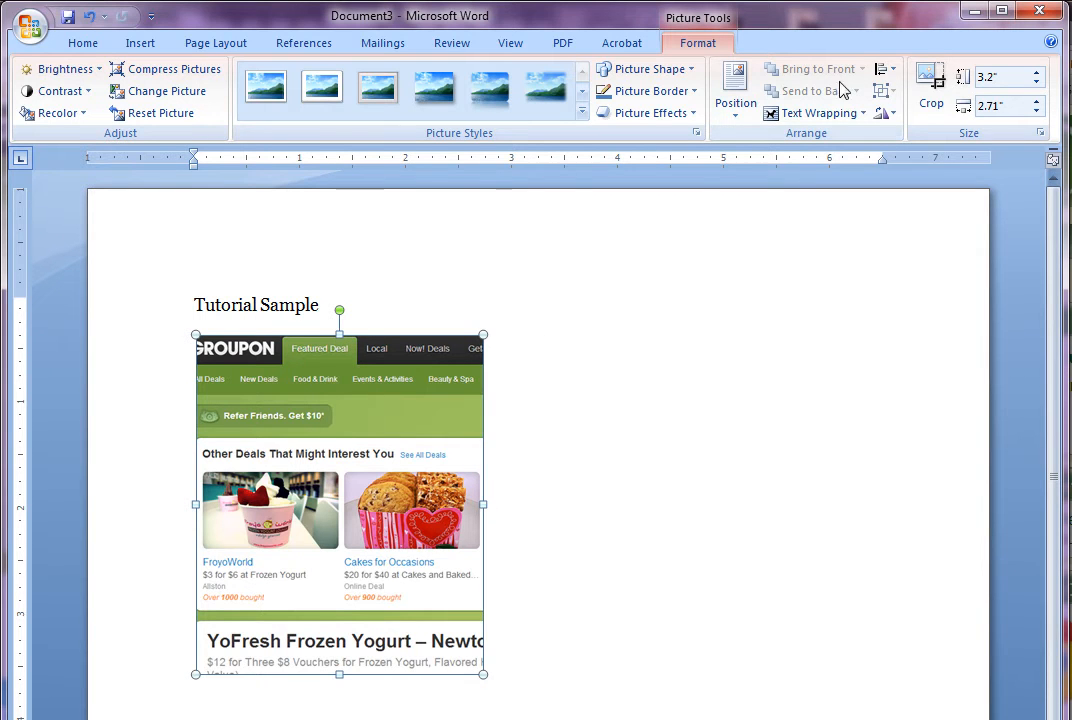
pyautogui.click(934, 86)
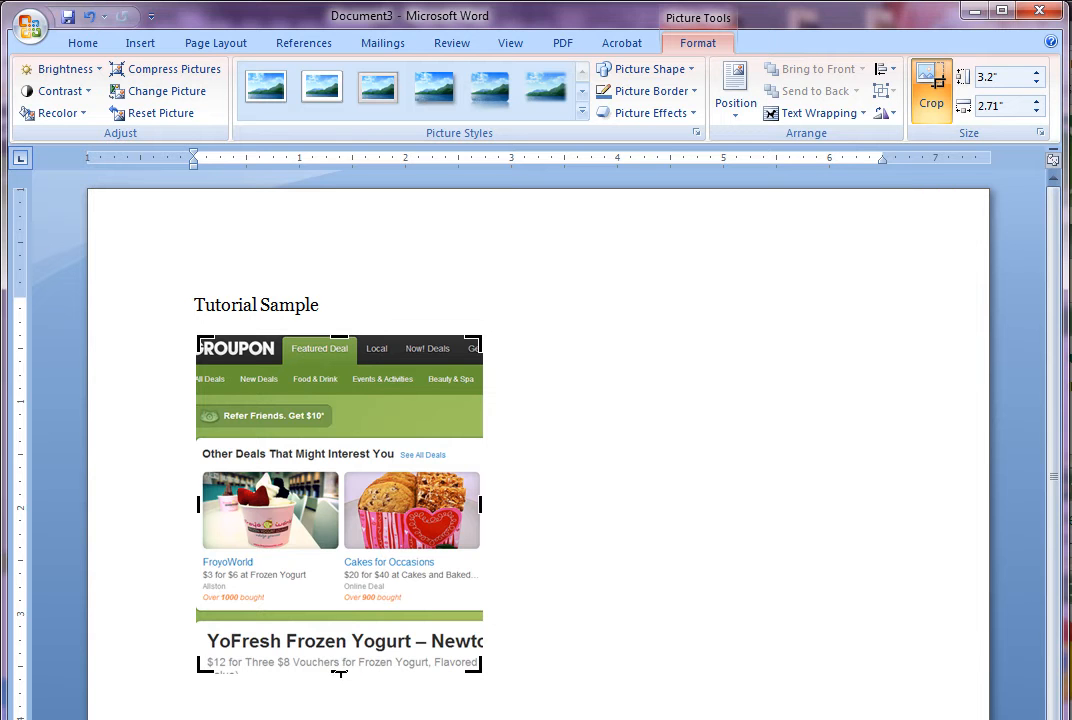
# Crop the screenshot's bottom to just above the YoFresh heading, then undo that crop
pyautogui.moveTo(340, 672); pyautogui.dragTo(339, 616)
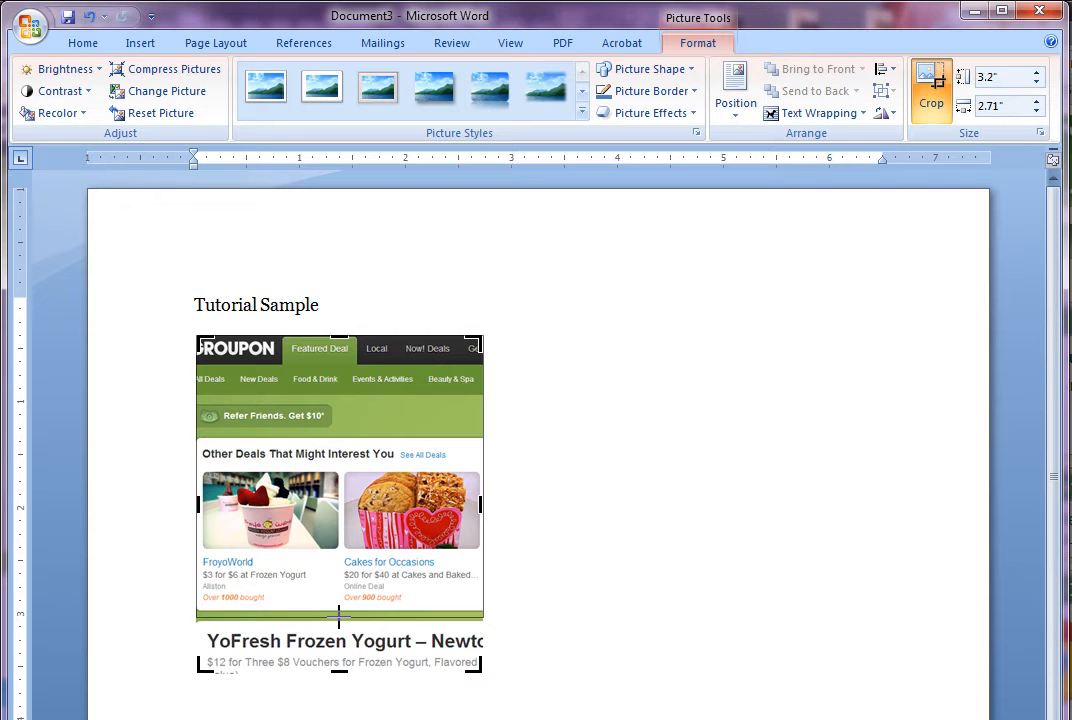
pyautogui.moveTo(339, 616); pyautogui.dragTo(338, 617)
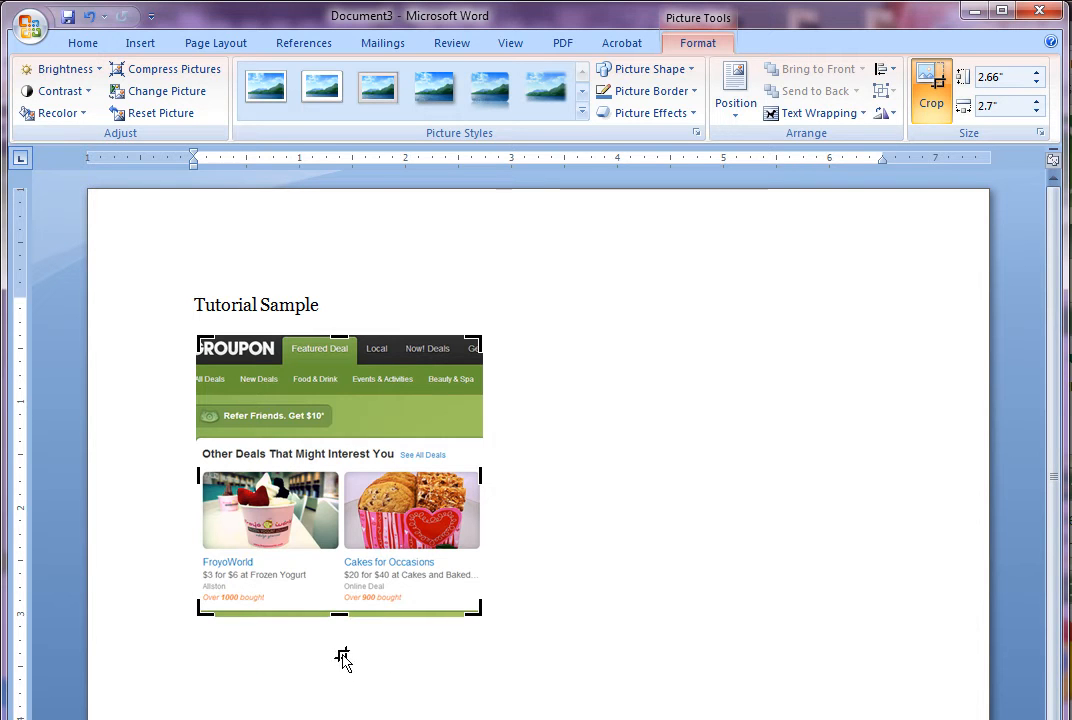
pyautogui.hotkey('ctrl', 'z')
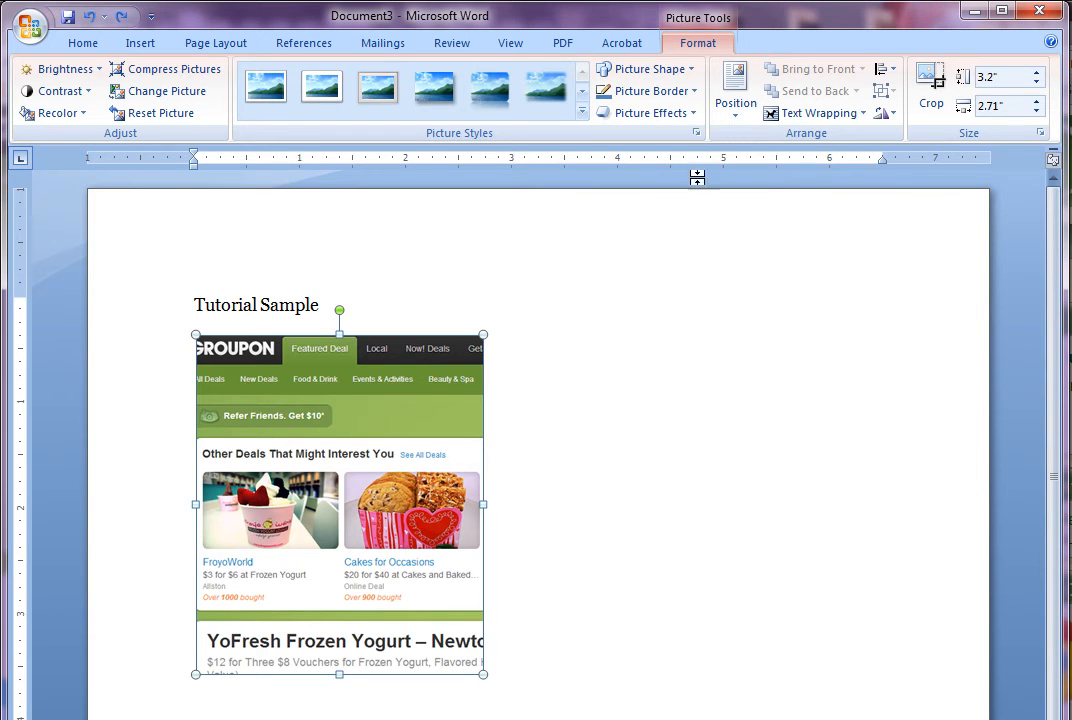
# Re-crop the bottom and right edges to end below the FroyoWorld and Cakes for Occasions deals
pyautogui.click(929, 86)
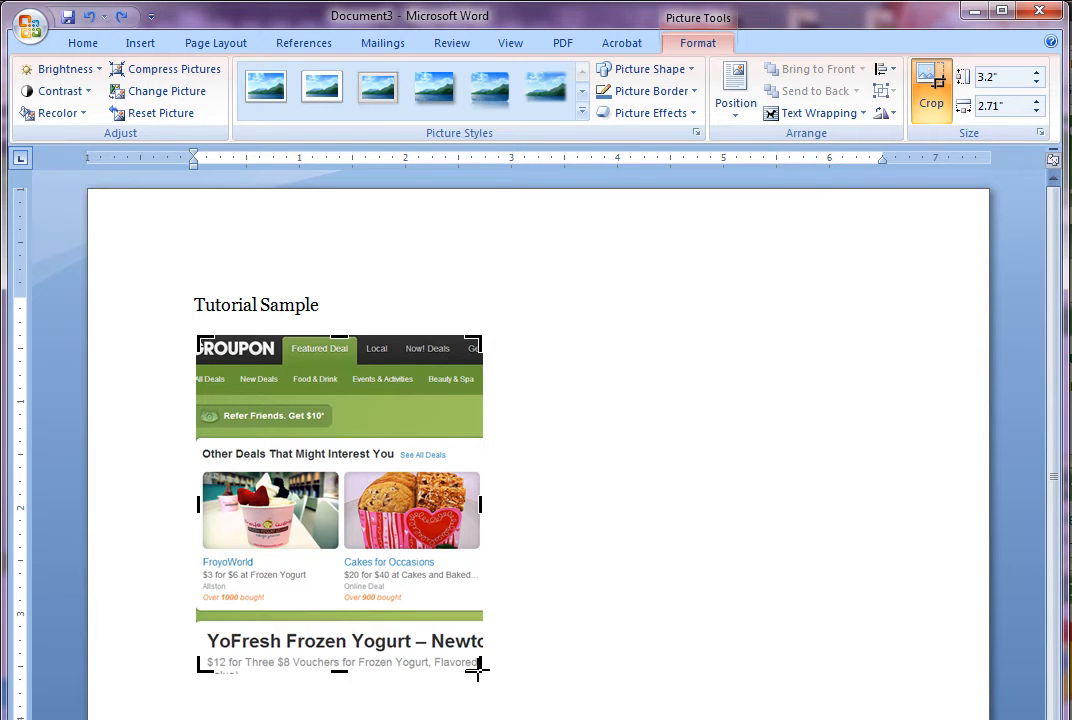
pyautogui.moveTo(476, 662); pyautogui.dragTo(484, 615)
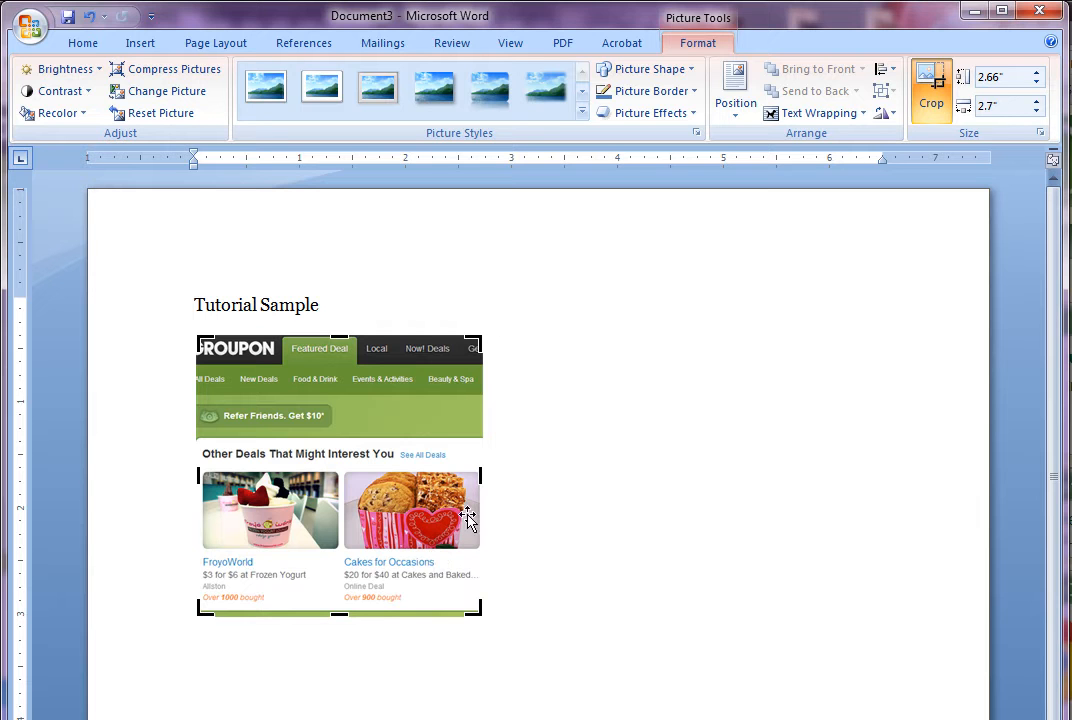
pyautogui.click(567, 513)
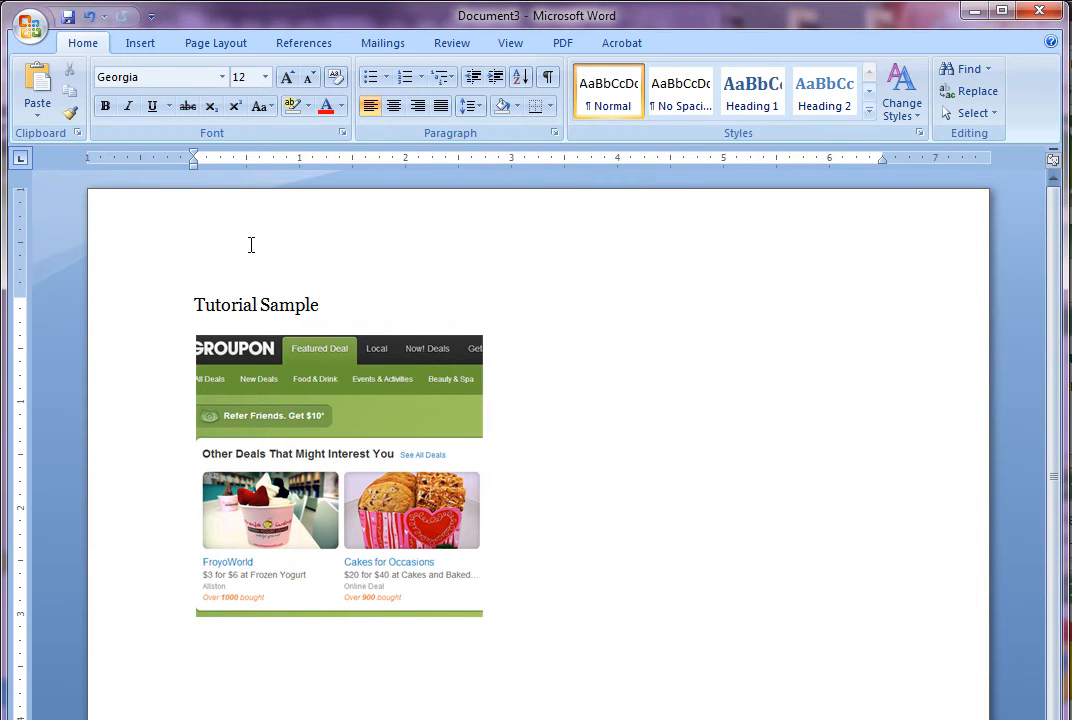
pyautogui.click(355, 306)
pyautogui.press('Return')
pyautogui.press('Return')
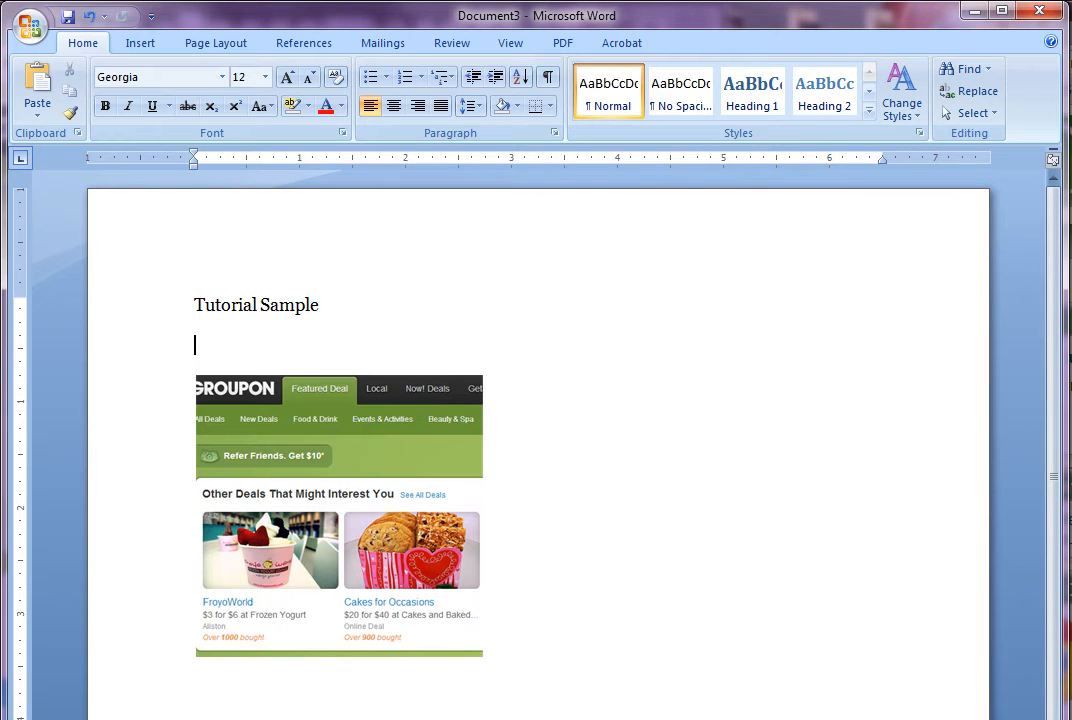
pyautogui.write('1. First, log into Groupon: www.groupon.com')
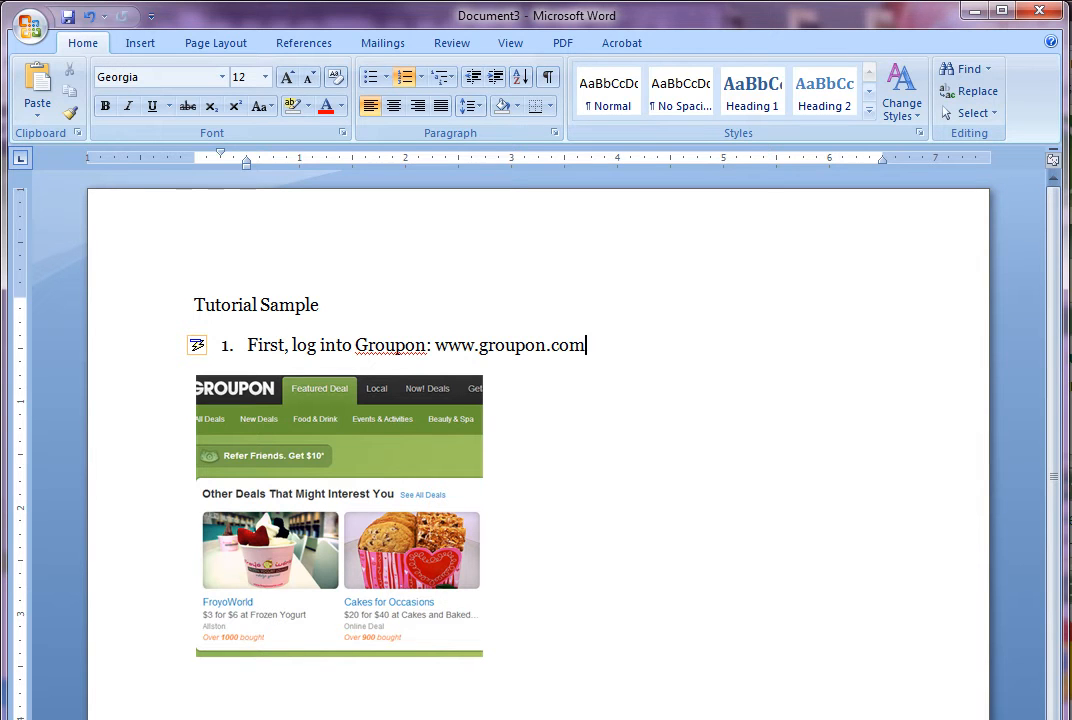
pyautogui.press('Return')
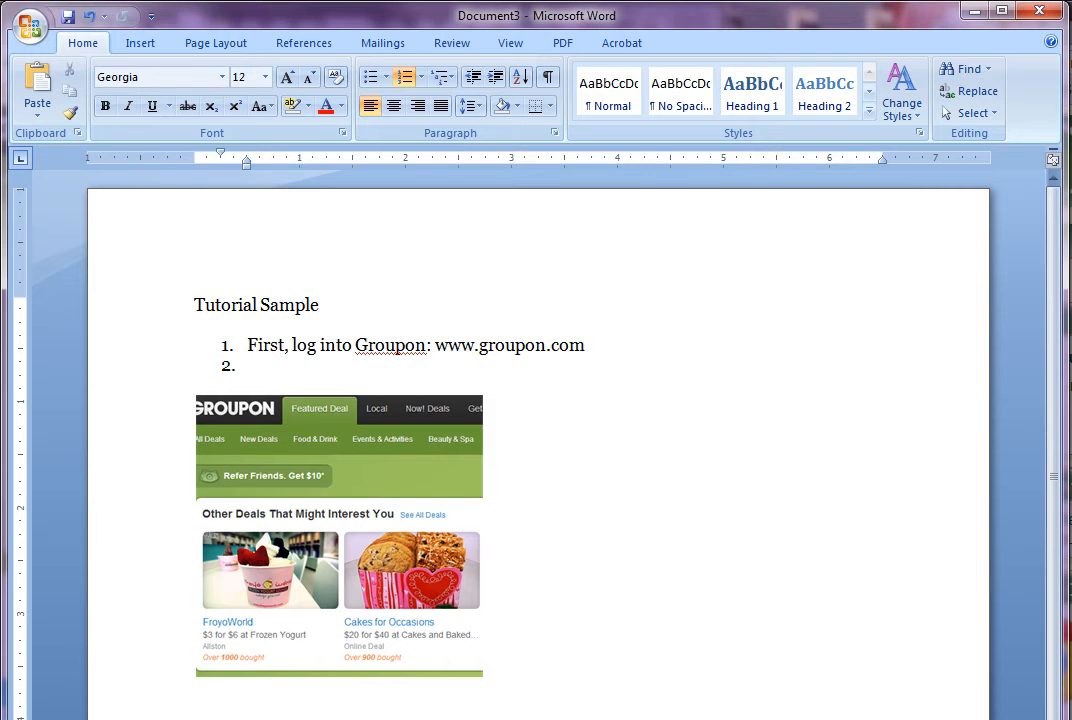
pyautogui.press('Return')
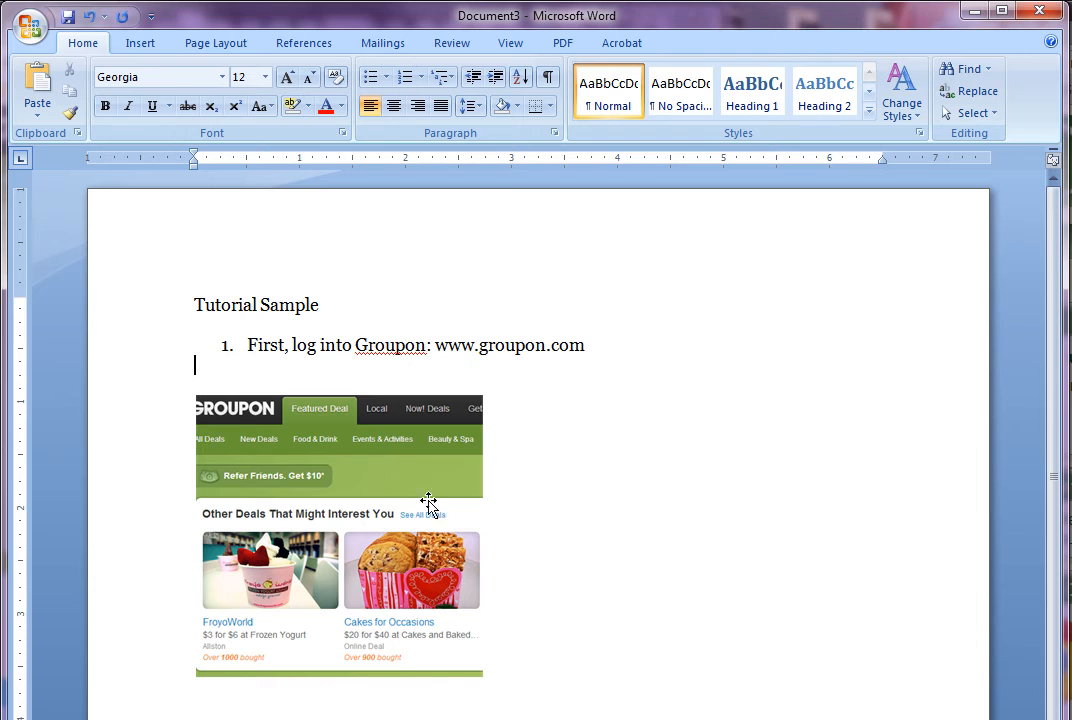
# Add '2. Click on "Featured Deals' below the screenshot and enlarge the picture proportionally
pyautogui.click(538, 513)
pyautogui.press('Return')
pyautogui.write('2. Click on')
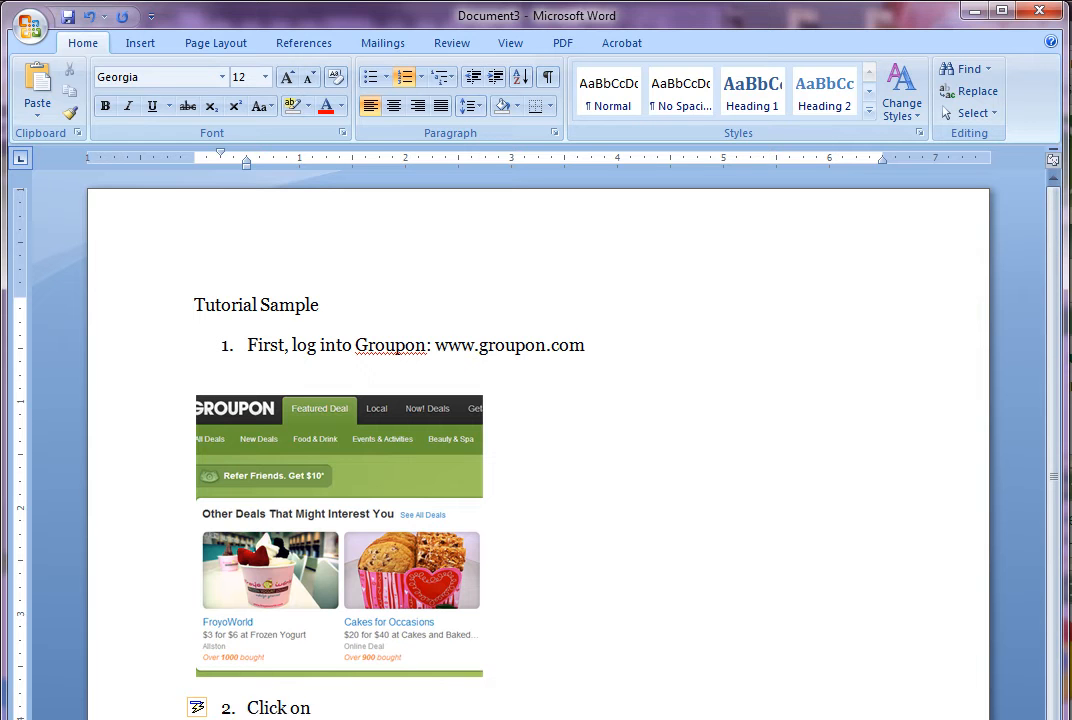
pyautogui.write(' "Featured Deals')
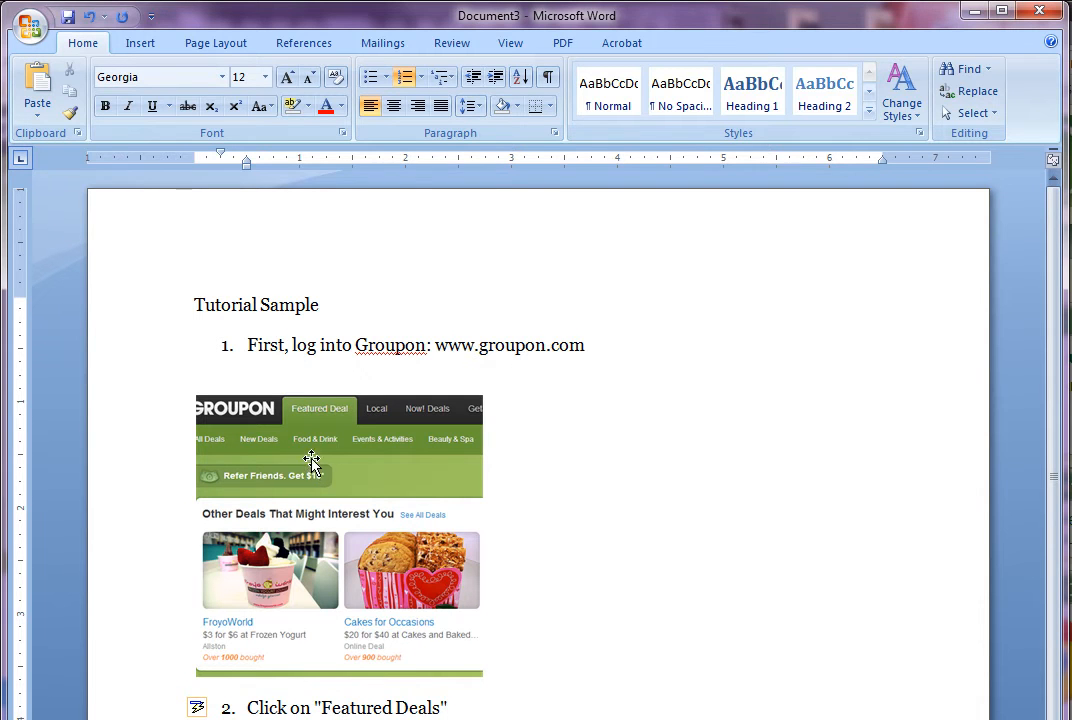
pyautogui.click(373, 431)
pyautogui.moveTo(485, 394); pyautogui.dragTo(560, 378)
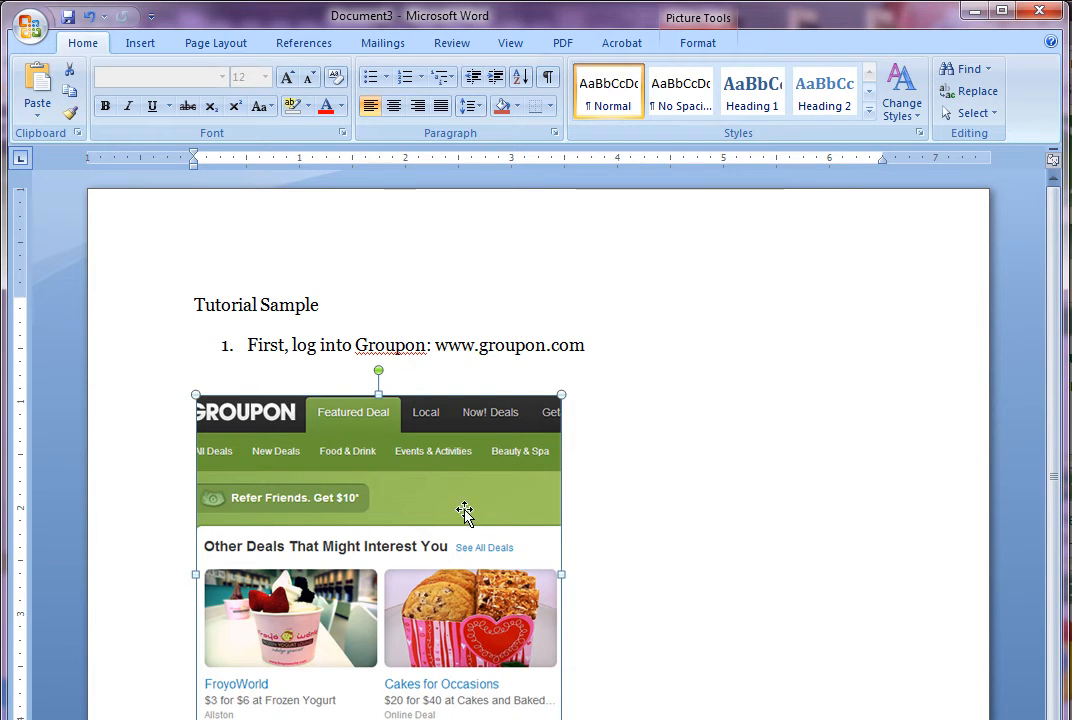
# Give the screenshot Square text wrapping and drag it to the right of step 2
pyautogui.moveTo(356, 513)
pyautogui.mouseDown()
pyautogui.moveTo(422, 543)
pyautogui.moveTo(766, 607)
pyautogui.mouseUp()
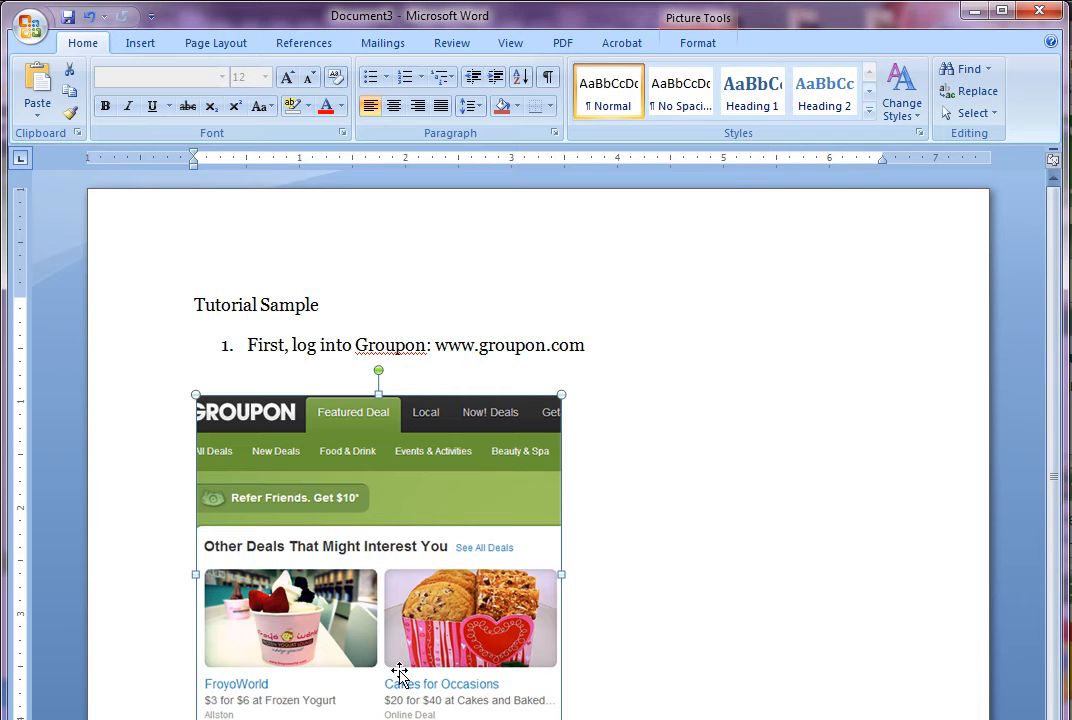
pyautogui.click(451, 508)
pyautogui.rightClick(458, 493)
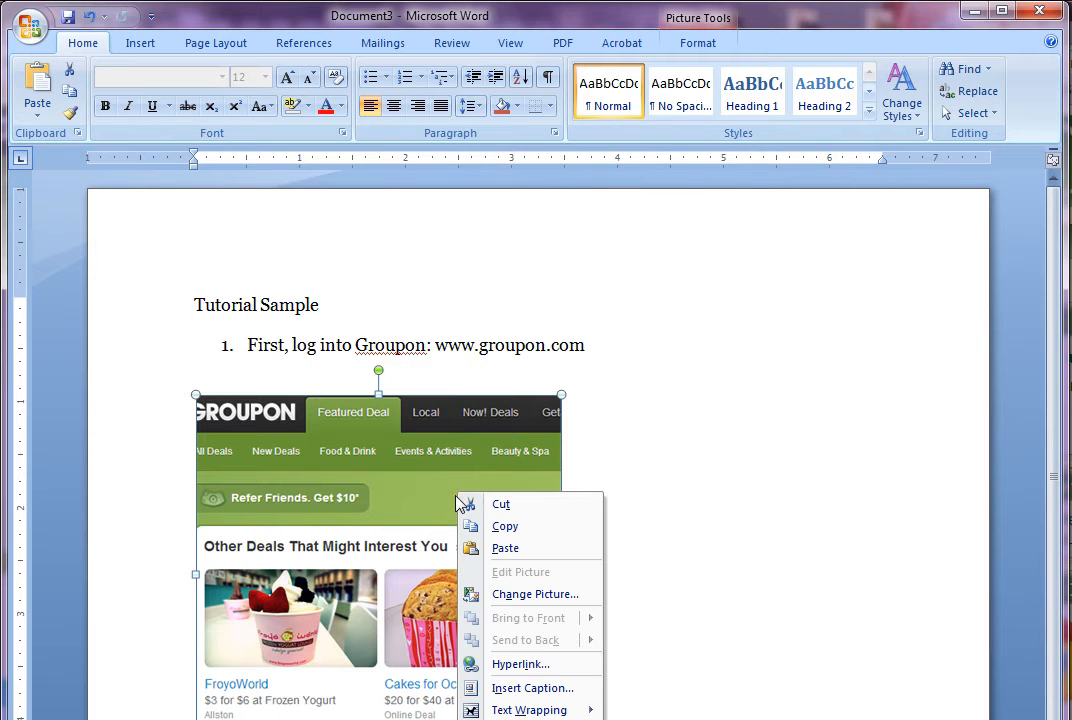
pyautogui.moveTo(510, 711)
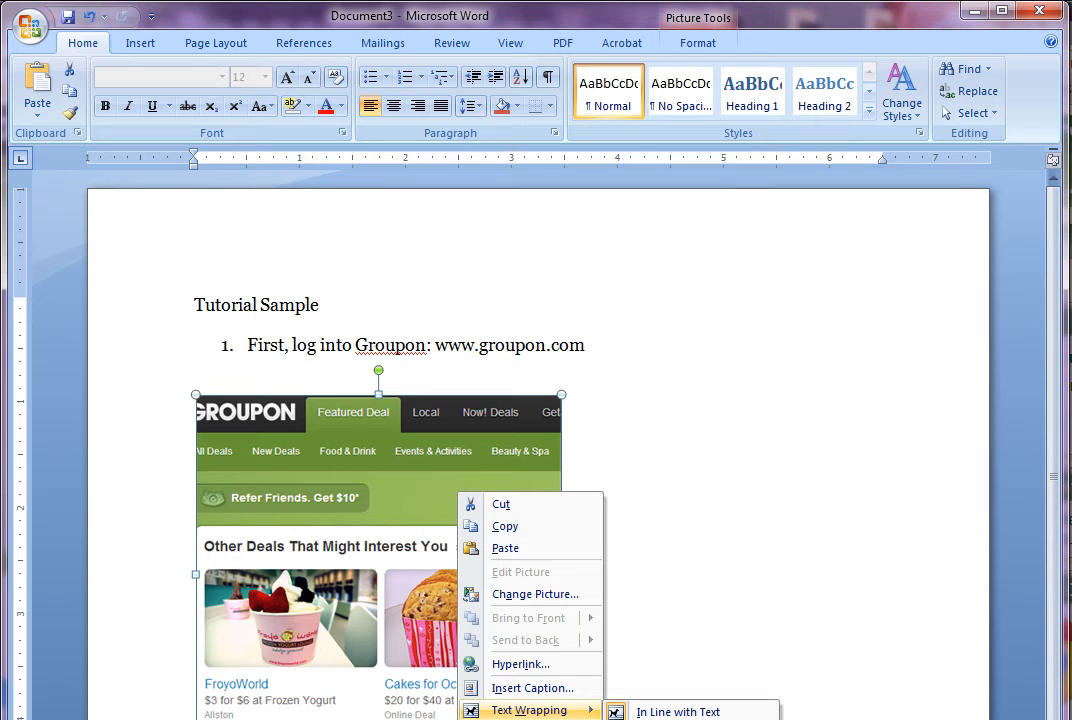
pyautogui.click(657, 719)
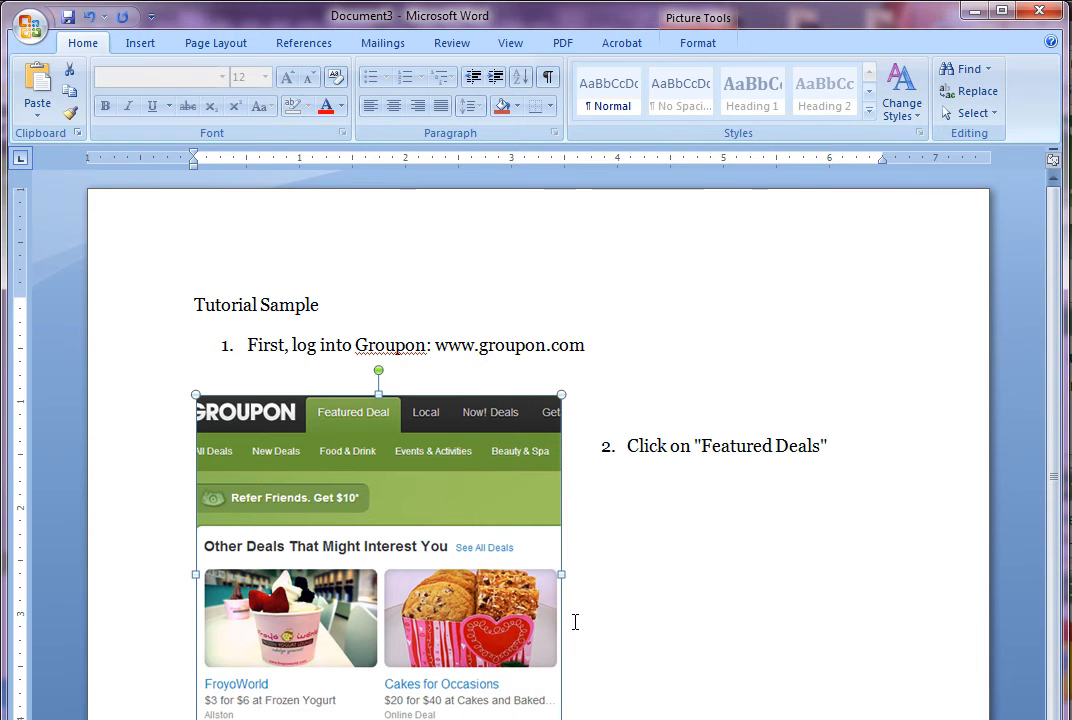
pyautogui.moveTo(496, 446); pyautogui.dragTo(759, 438)
pyautogui.moveTo(610, 506); pyautogui.dragTo(718, 474)
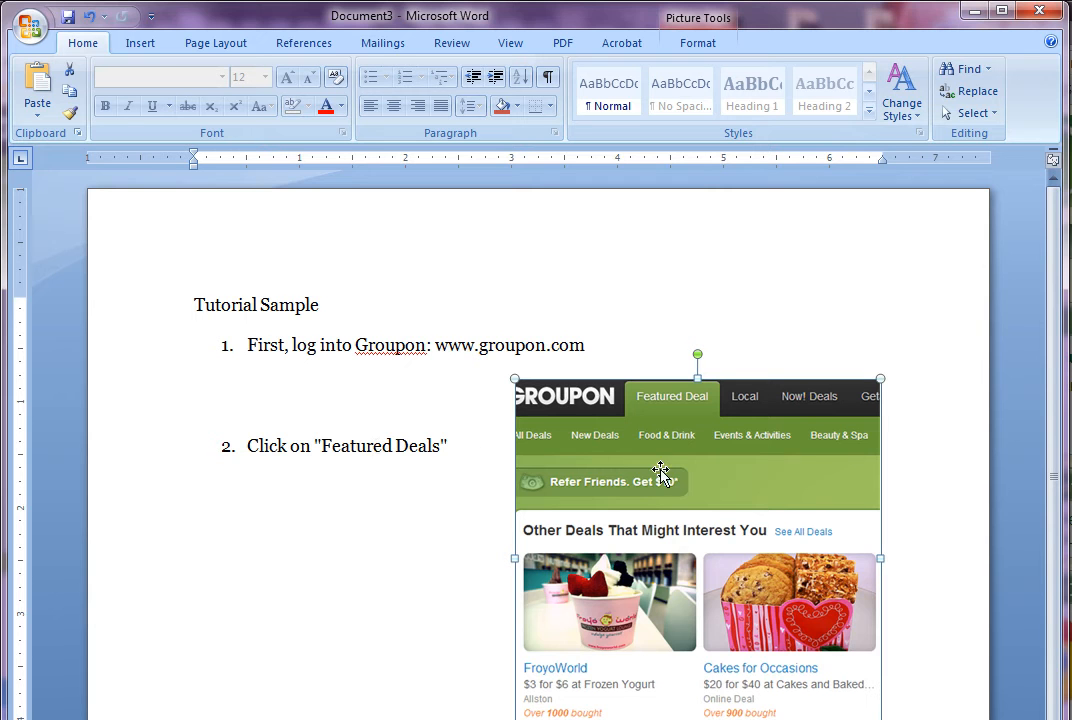
# Change the picture's text wrapping and drag it around near the title lines
pyautogui.rightClick(734, 479)
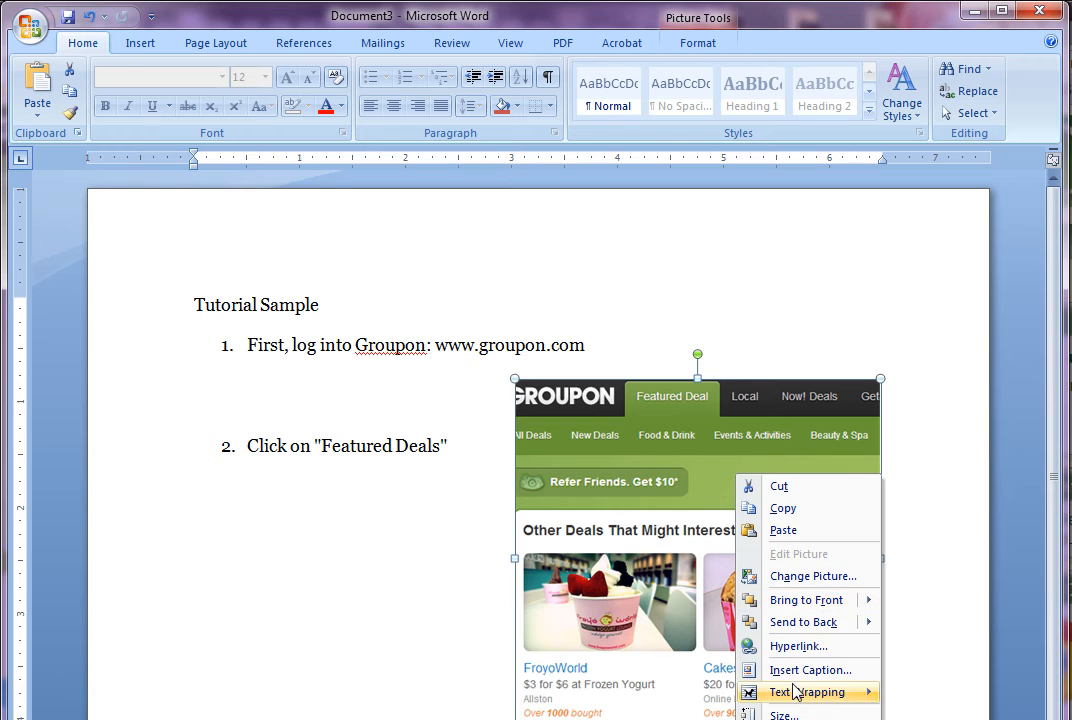
pyautogui.moveTo(795, 692)
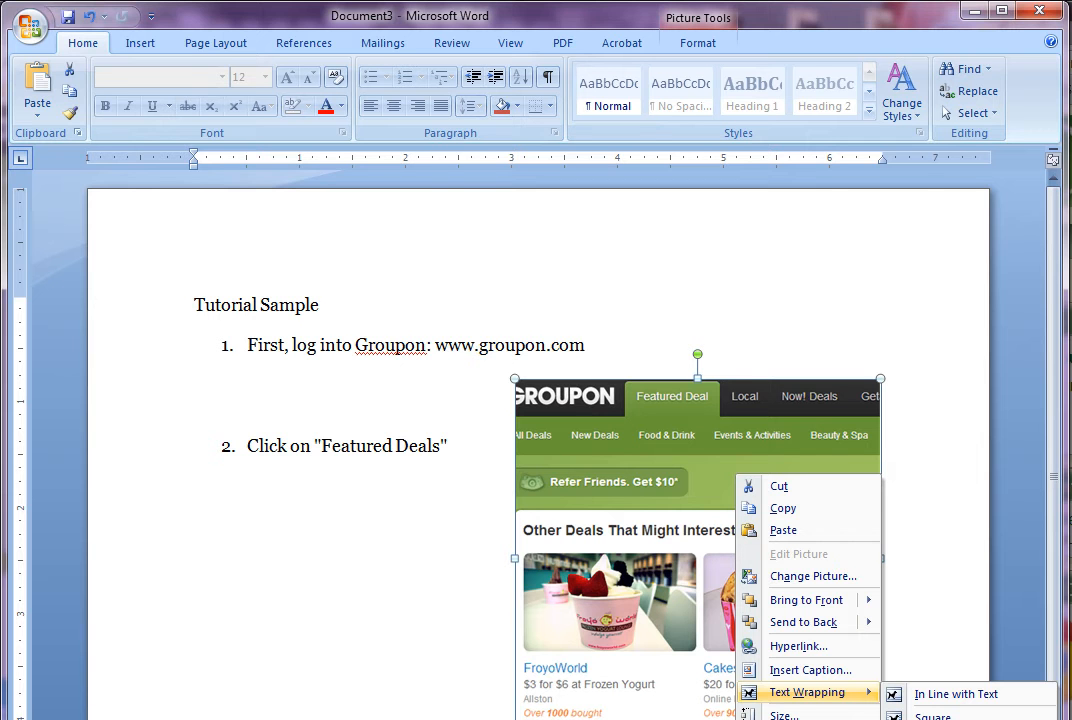
pyautogui.click(933, 716)
pyautogui.moveTo(689, 407); pyautogui.dragTo(498, 324)
pyautogui.moveTo(593, 368); pyautogui.dragTo(495, 318)
pyautogui.moveTo(495, 393); pyautogui.dragTo(644, 405)
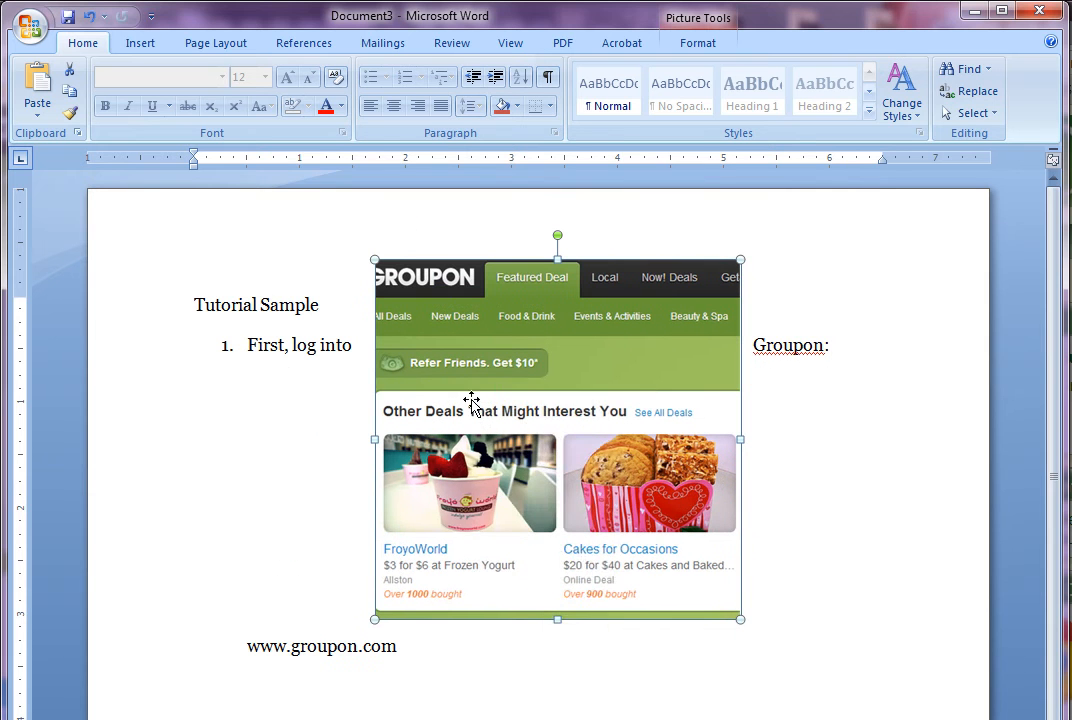
# Set the picture to Behind Text and reposition it beside the steps
pyautogui.rightClick(473, 401)
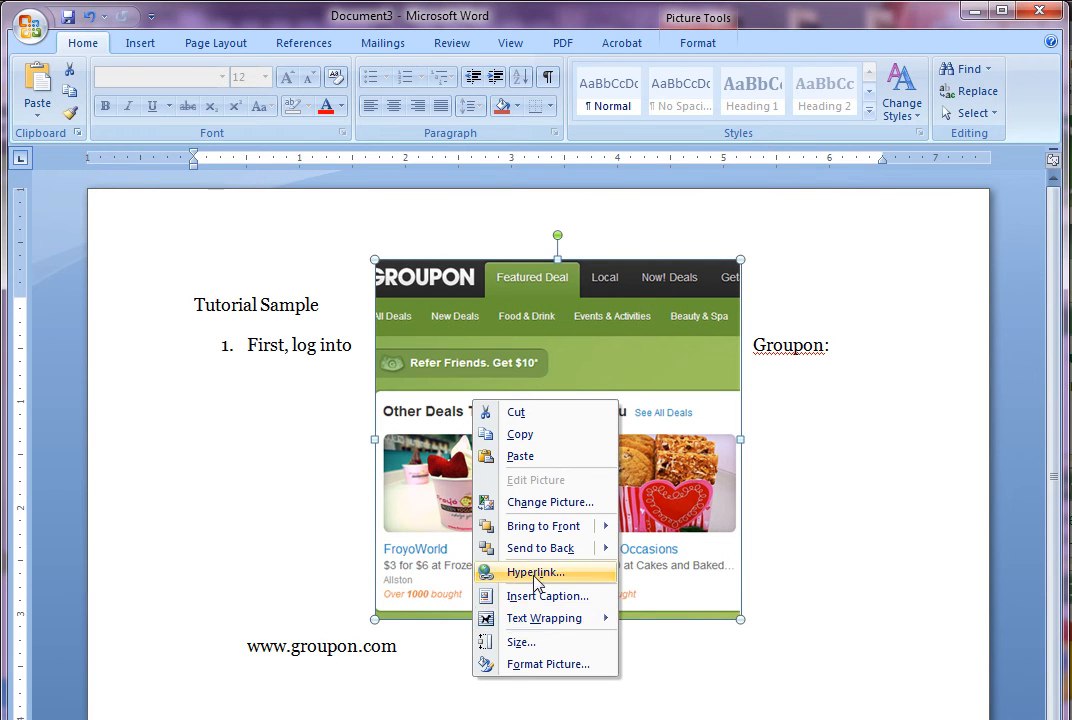
pyautogui.moveTo(541, 626)
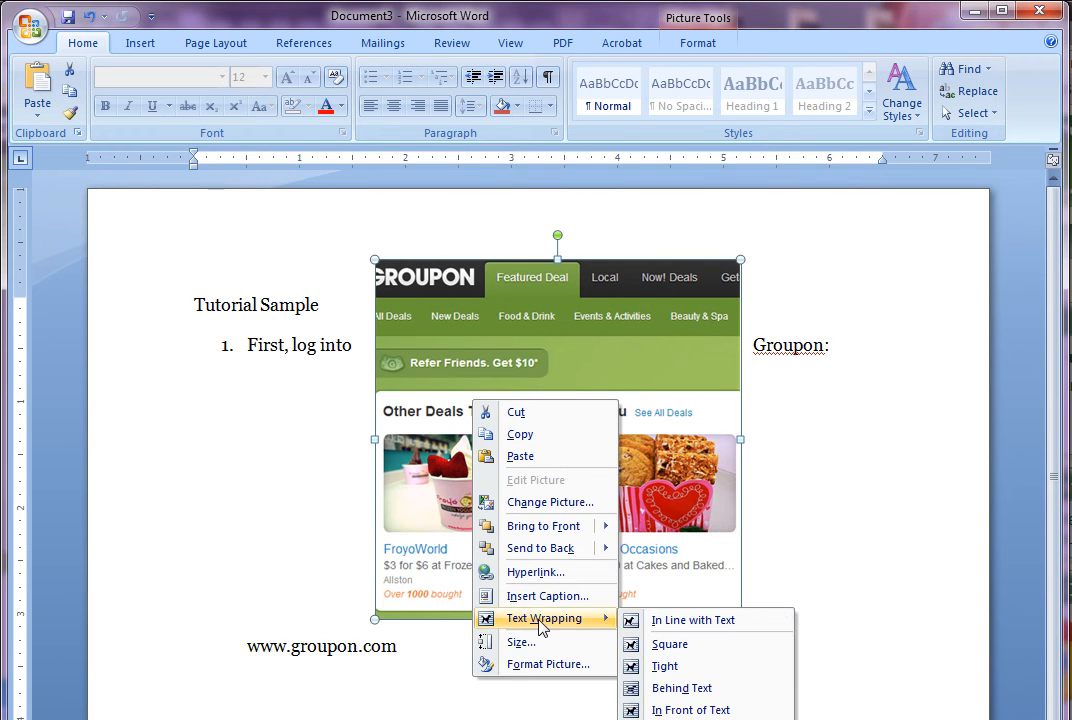
pyautogui.click(706, 688)
pyautogui.moveTo(560, 405); pyautogui.dragTo(400, 410)
pyautogui.moveTo(494, 486); pyautogui.dragTo(687, 507)
# Switch the picture to Tight wrapping and place it right beside step 2
pyautogui.rightClick(606, 425)
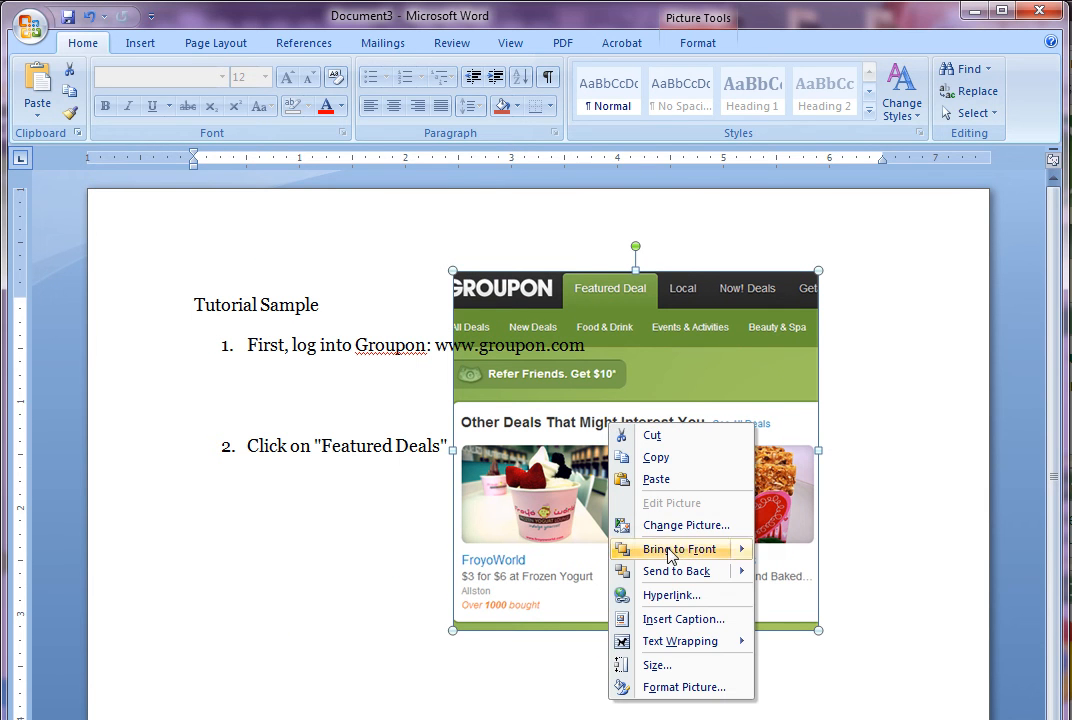
pyautogui.moveTo(695, 647)
pyautogui.click(805, 689)
pyautogui.moveTo(644, 427); pyautogui.dragTo(739, 563)
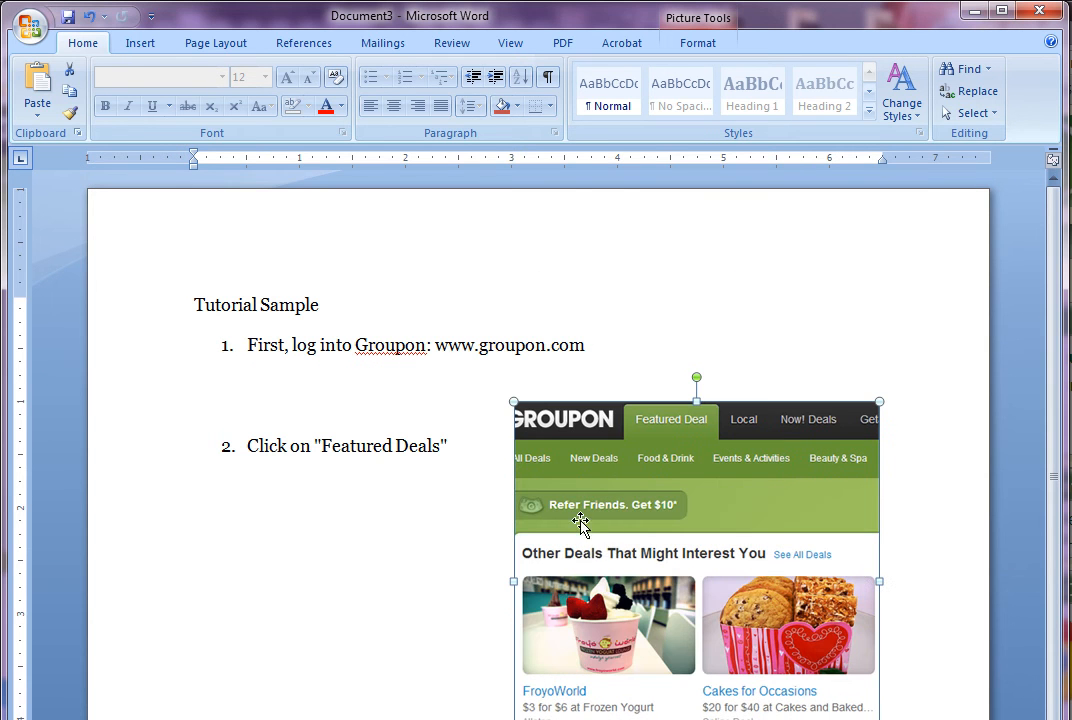
pyautogui.click(465, 440)
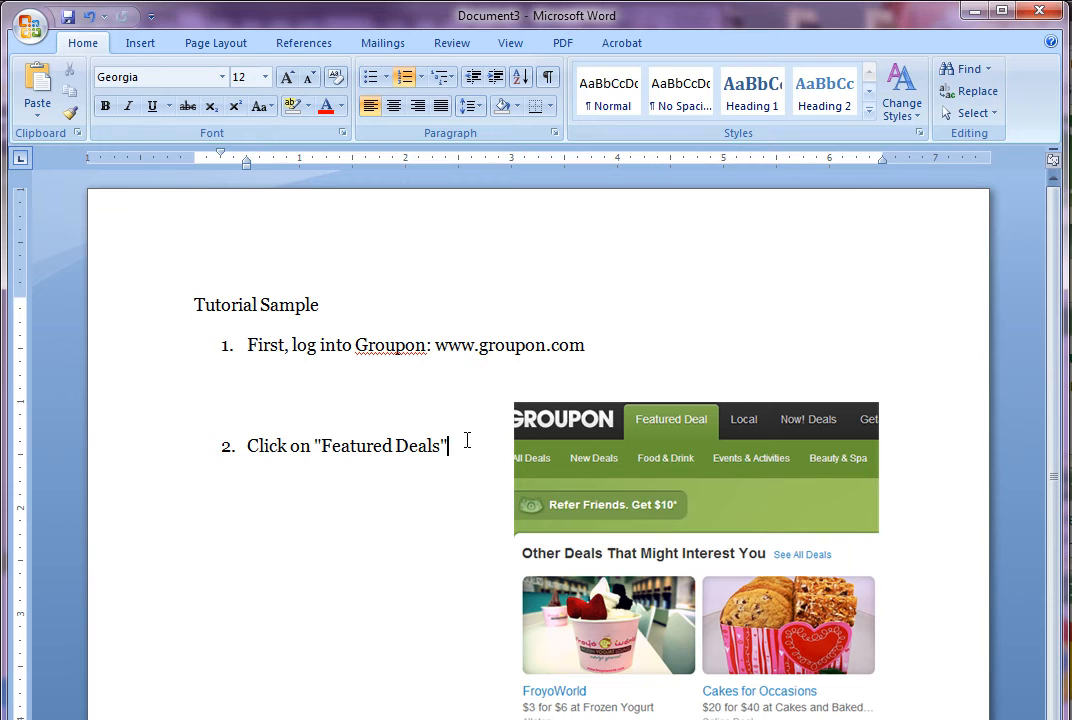
# Insert 'First check the Local Deals' as step 2, making 'Click on "Featured Deals"' step 3
pyautogui.press('Return')
pyautogui.press('Return')
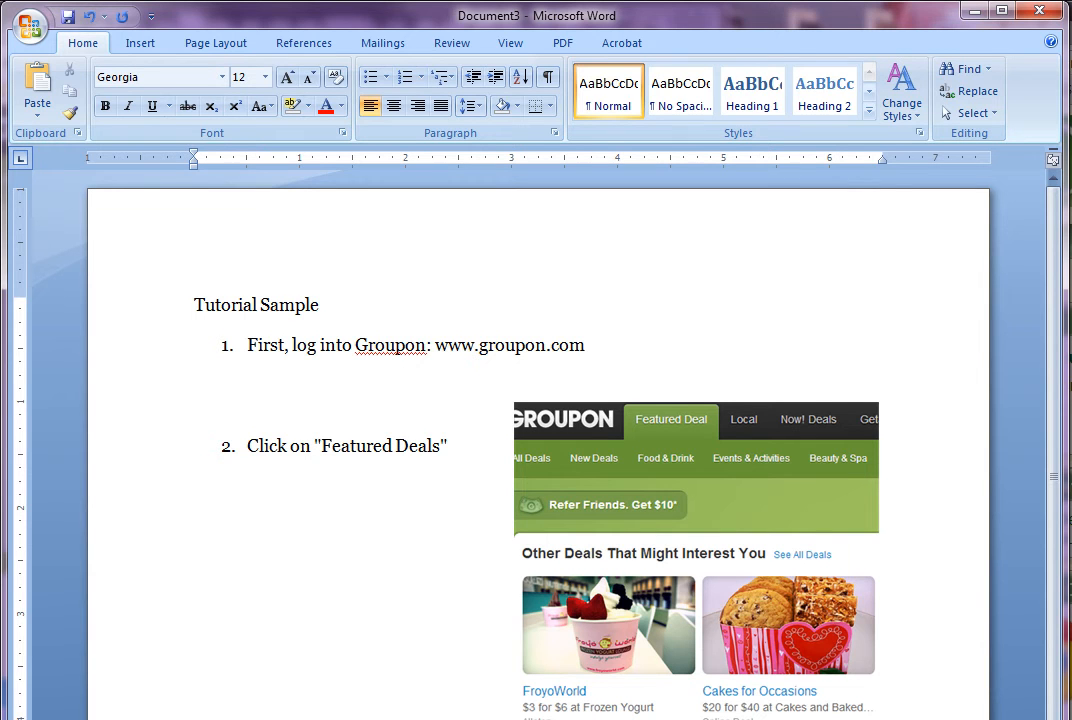
pyautogui.write('3.')
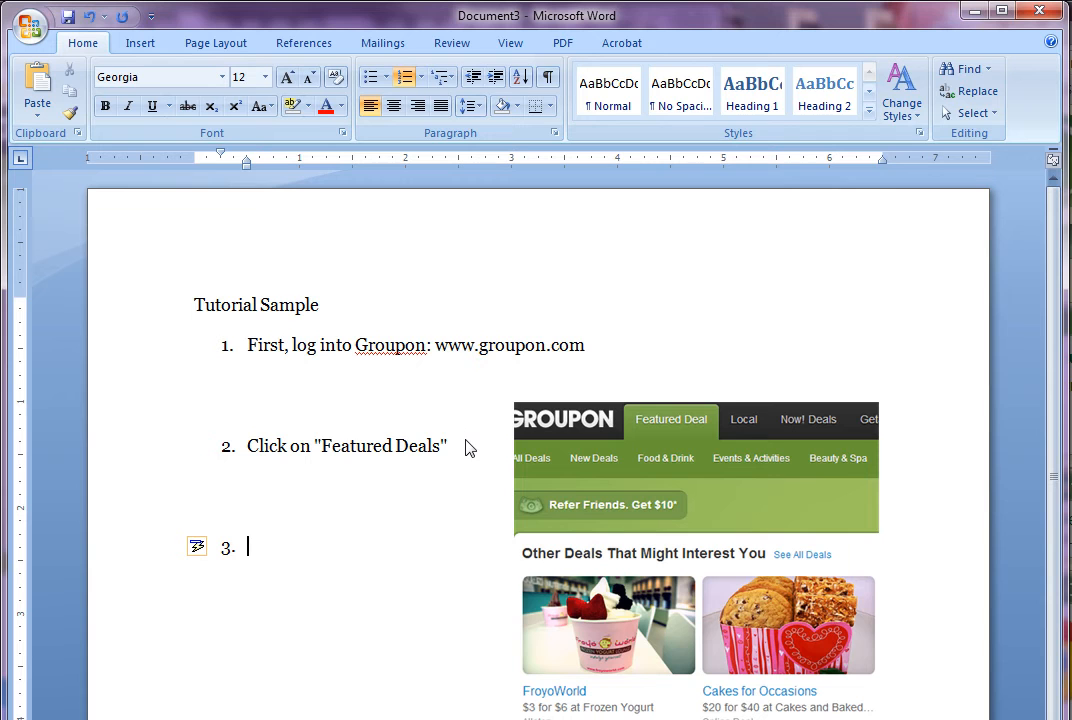
pyautogui.click(224, 448)
pyautogui.click(246, 525)
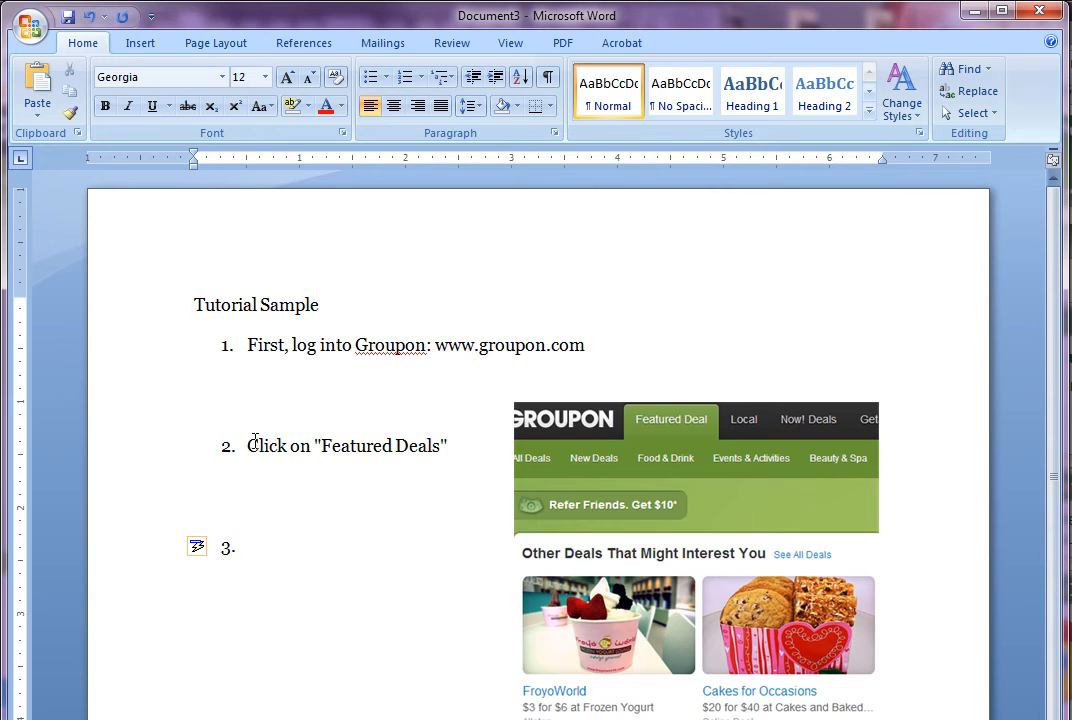
pyautogui.click(247, 445)
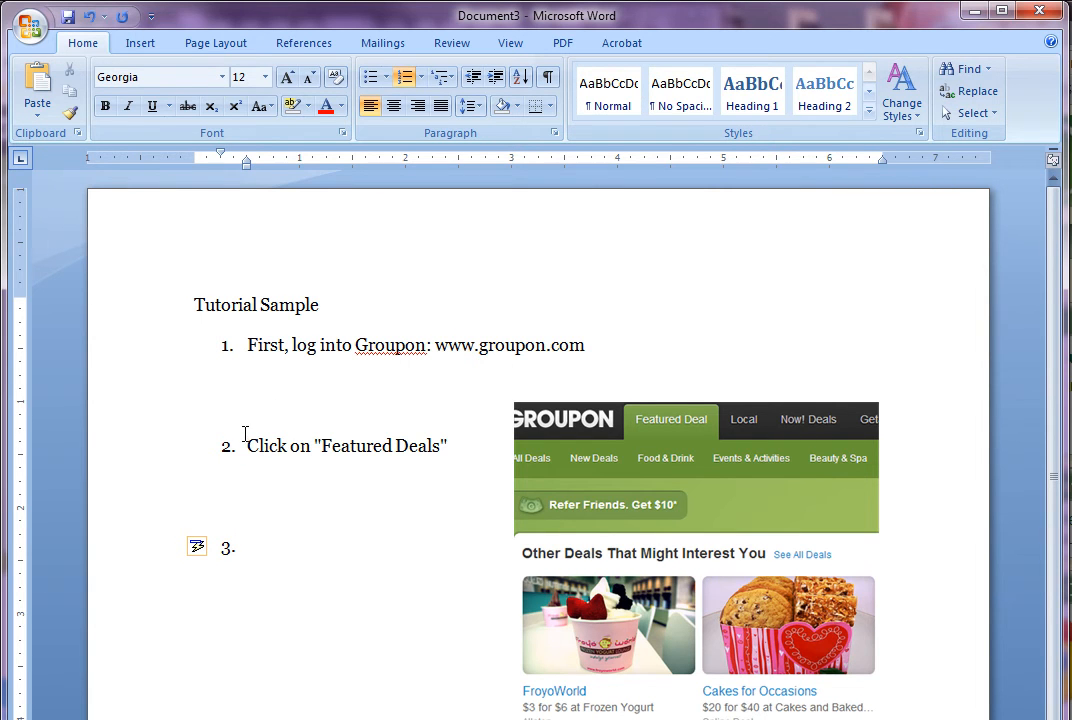
pyautogui.write('First check th')
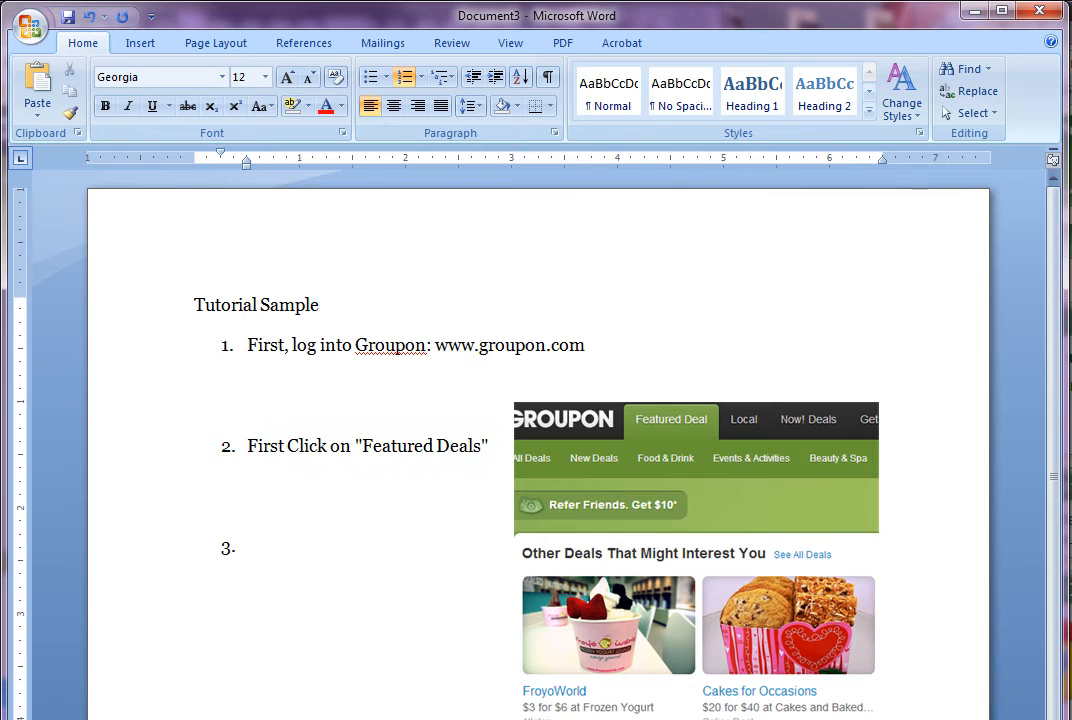
pyautogui.write('e Local Deals')
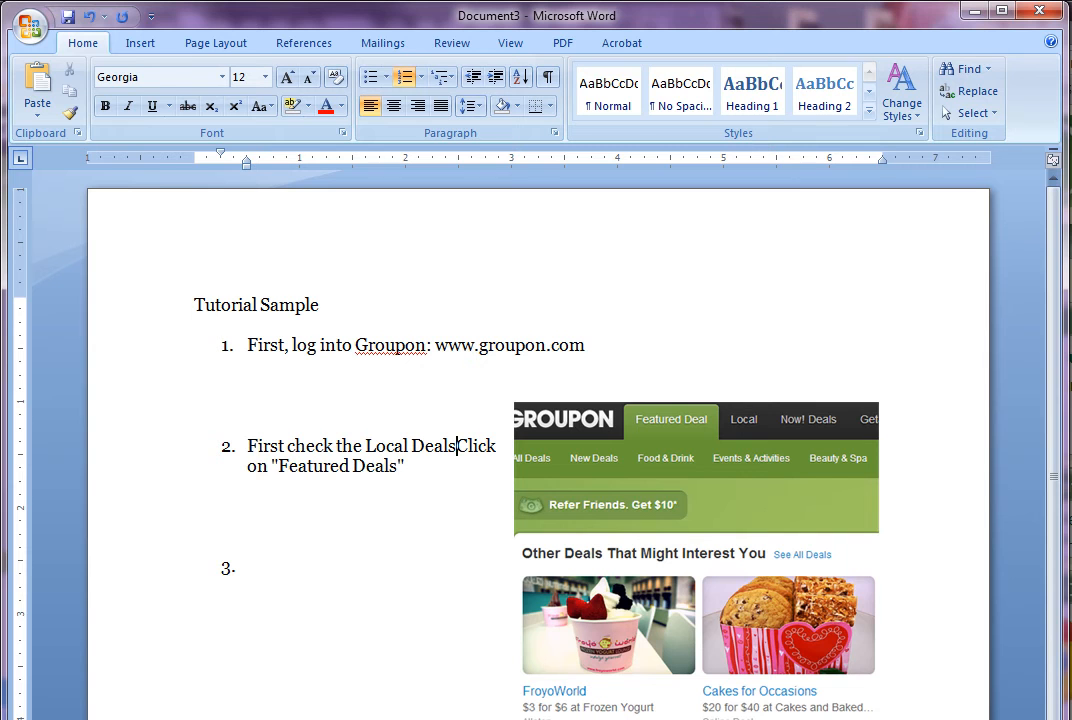
pyautogui.press('Return')
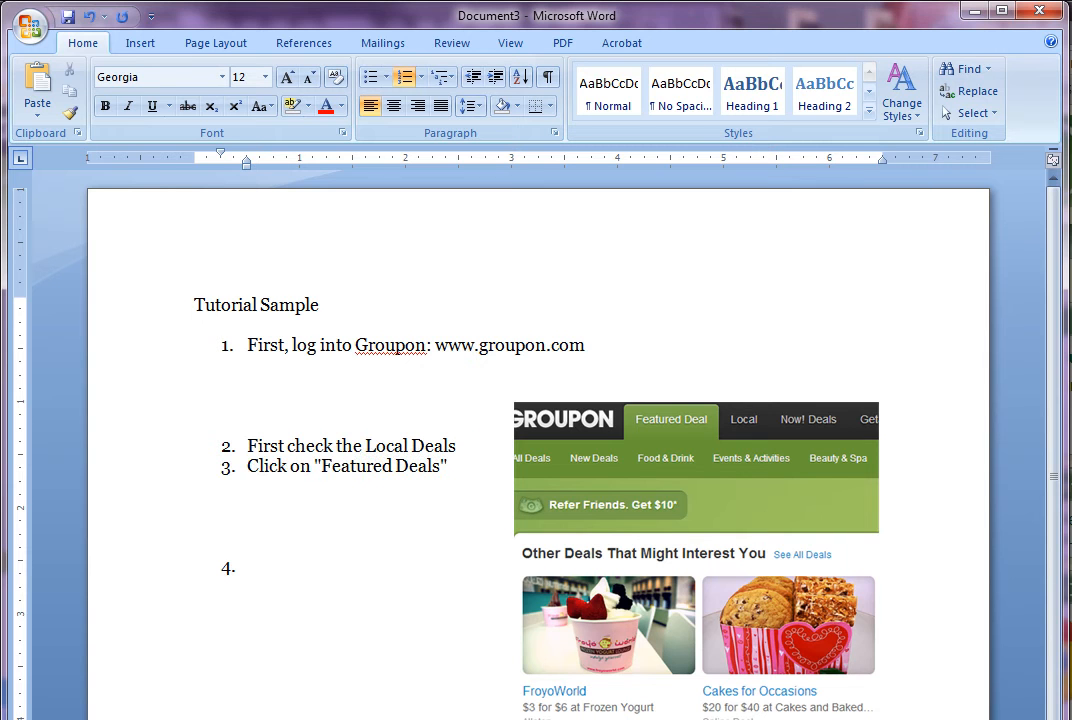
# Add an unnumbered blank line after step 2 'First check the Local Deals'
pyautogui.click(469, 446)
pyautogui.hotkey('shift', 'Return')
pyautogui.hotkey('shift', 'Return')
pyautogui.hotkey('shift', 'Return')
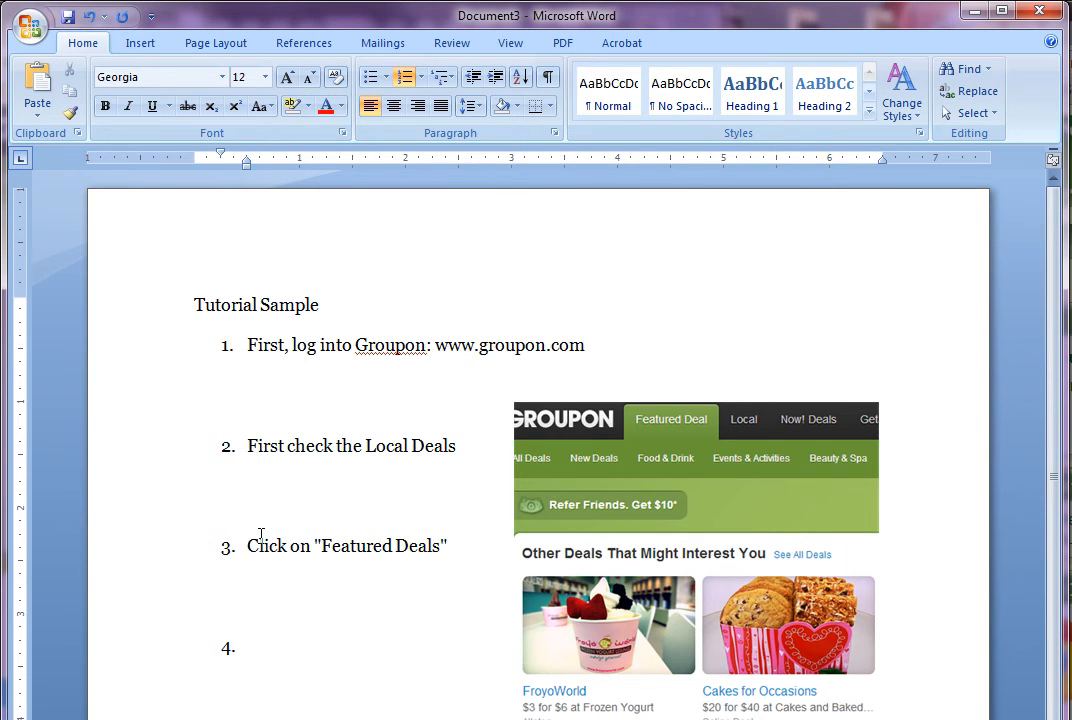
pyautogui.click(227, 345)
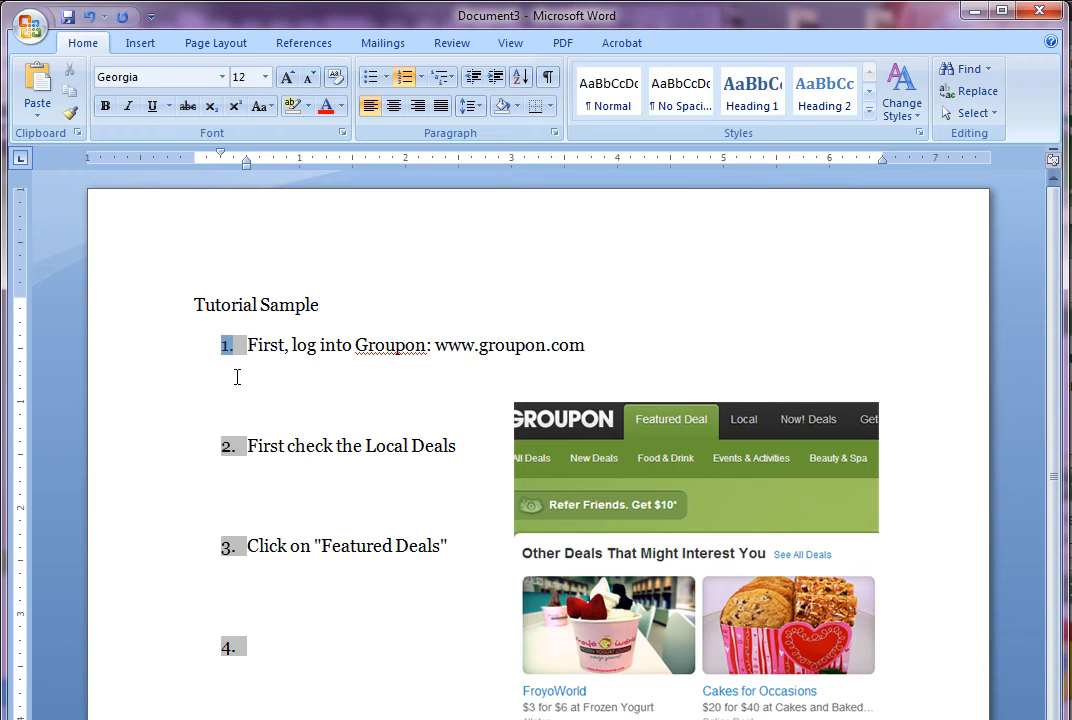
pyautogui.click(306, 445)
pyautogui.click(301, 546)
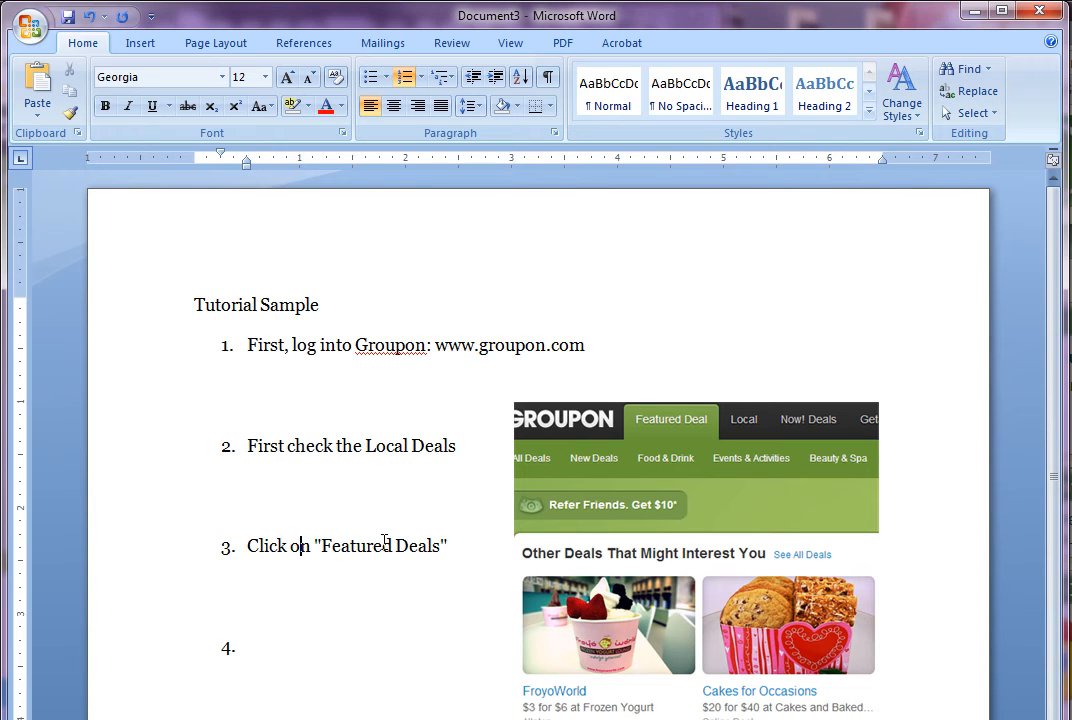
pyautogui.click(471, 445)
pyautogui.press('Return')
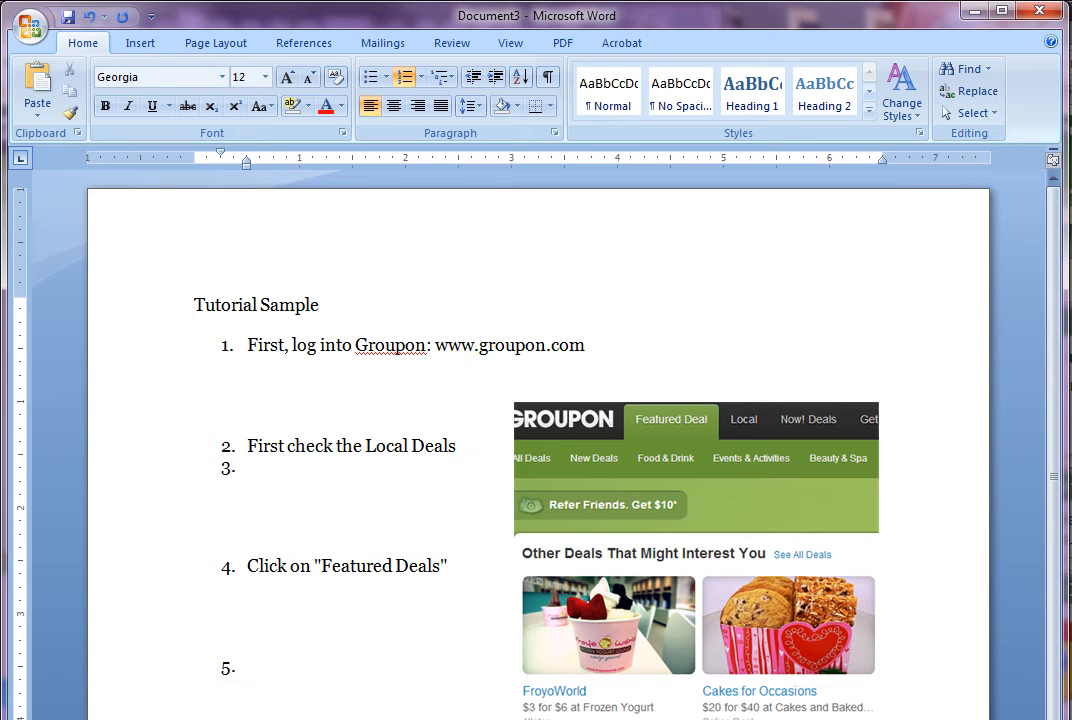
pyautogui.press('BackSpace')
pyautogui.press('BackSpace')
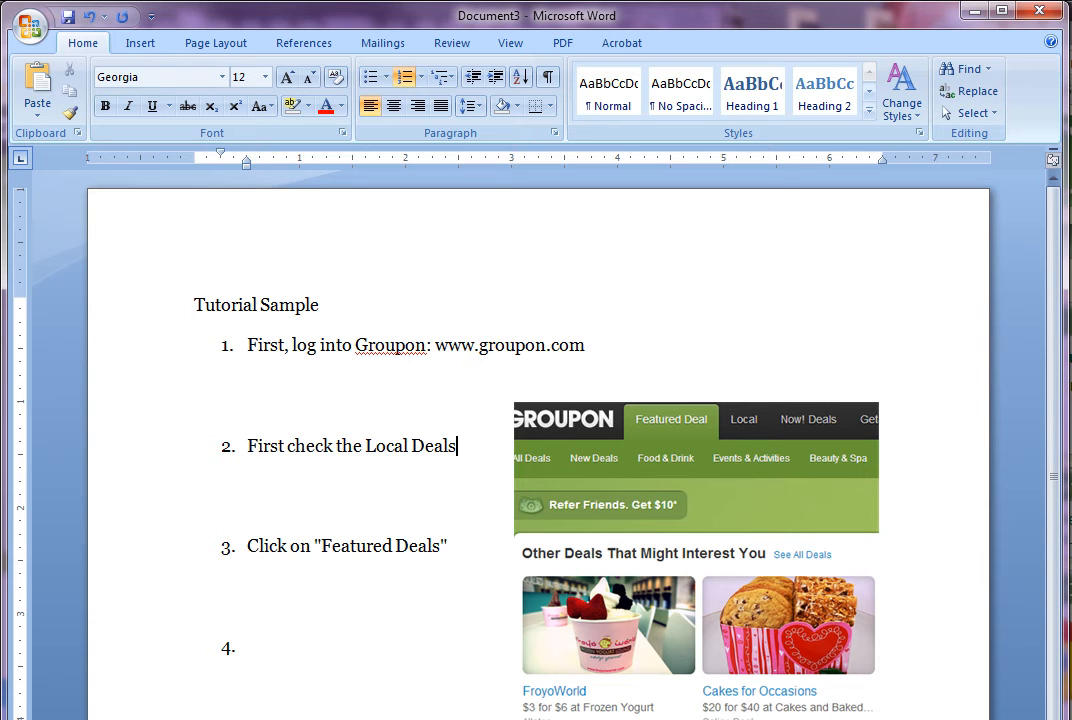
pyautogui.hotkey('shift', 'Return')
pyautogui.hotkey('shift', 'Return')
pyautogui.hotkey('shift', 'Return')
pyautogui.hotkey('shift', 'Return')
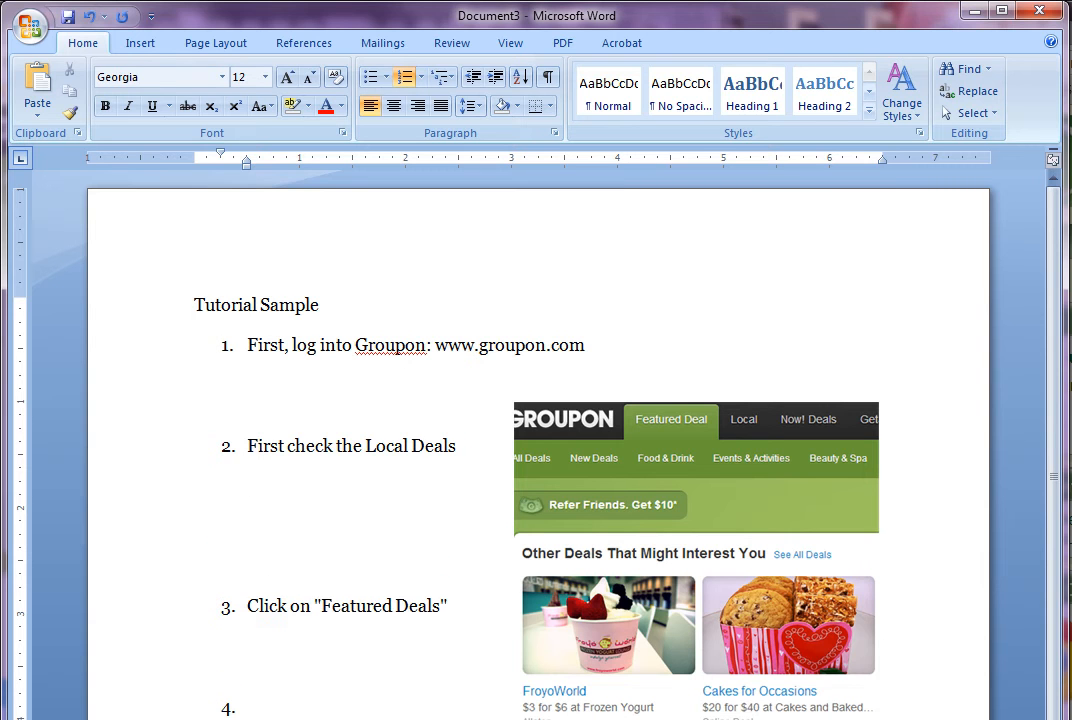
# Add blank unnumbered lines below step 1 to push steps 2 and 3 lower
pyautogui.click(305, 387)
pyautogui.press('Return')
pyautogui.press('Return')
pyautogui.press('Return')
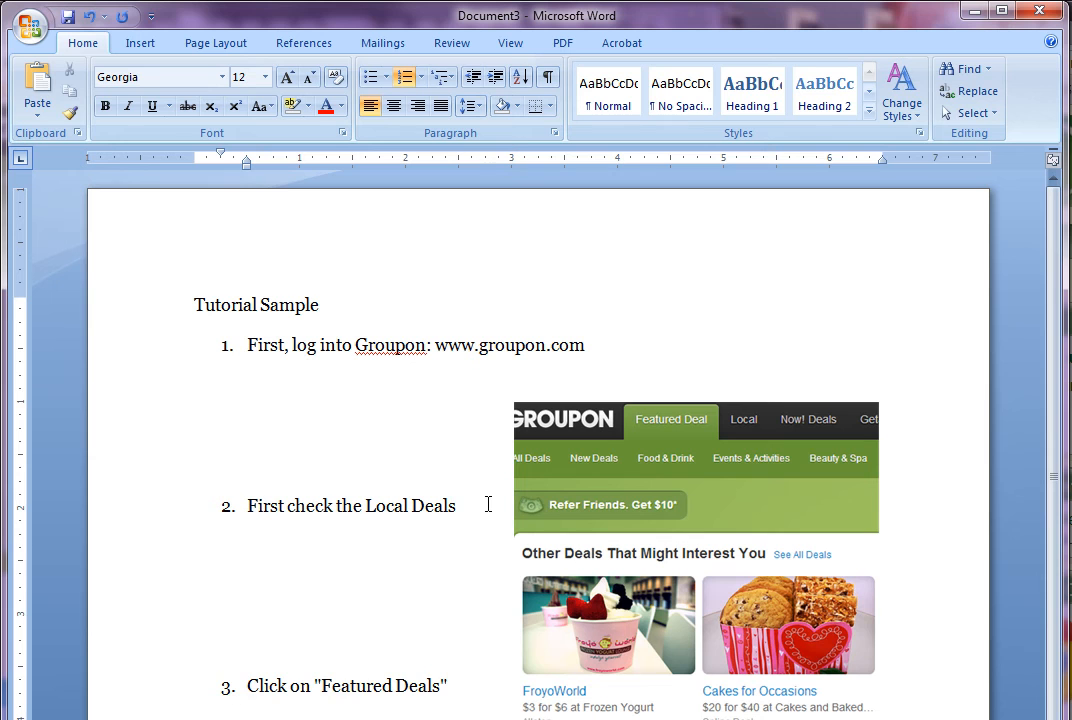
pyautogui.press('Return')
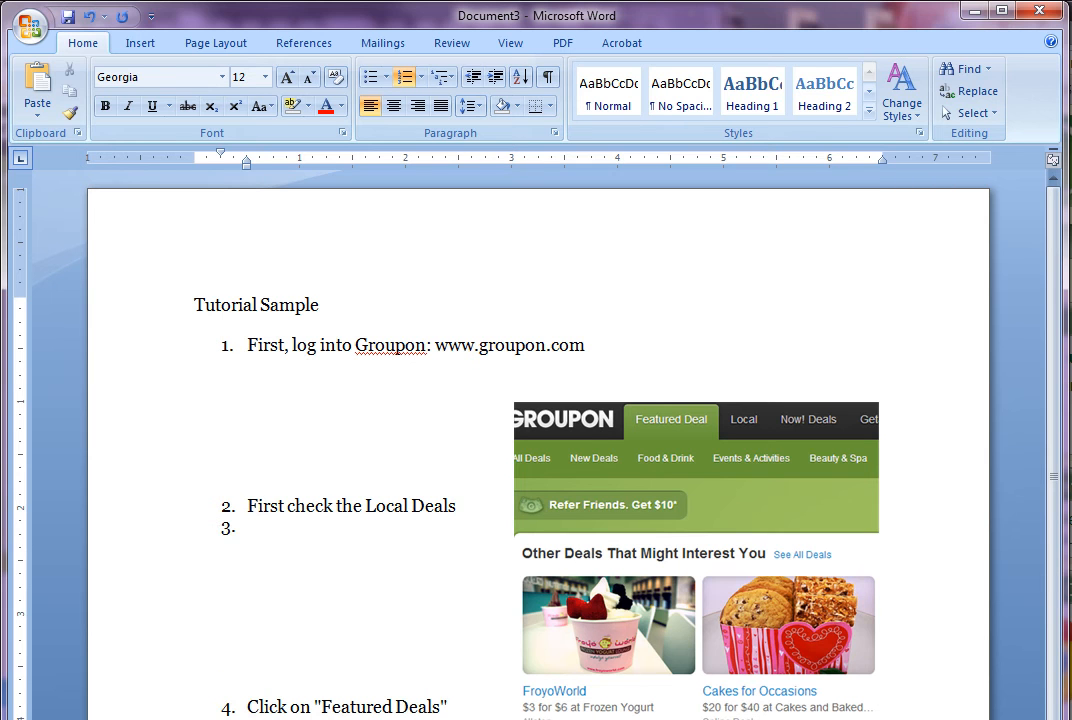
pyautogui.press('Return')
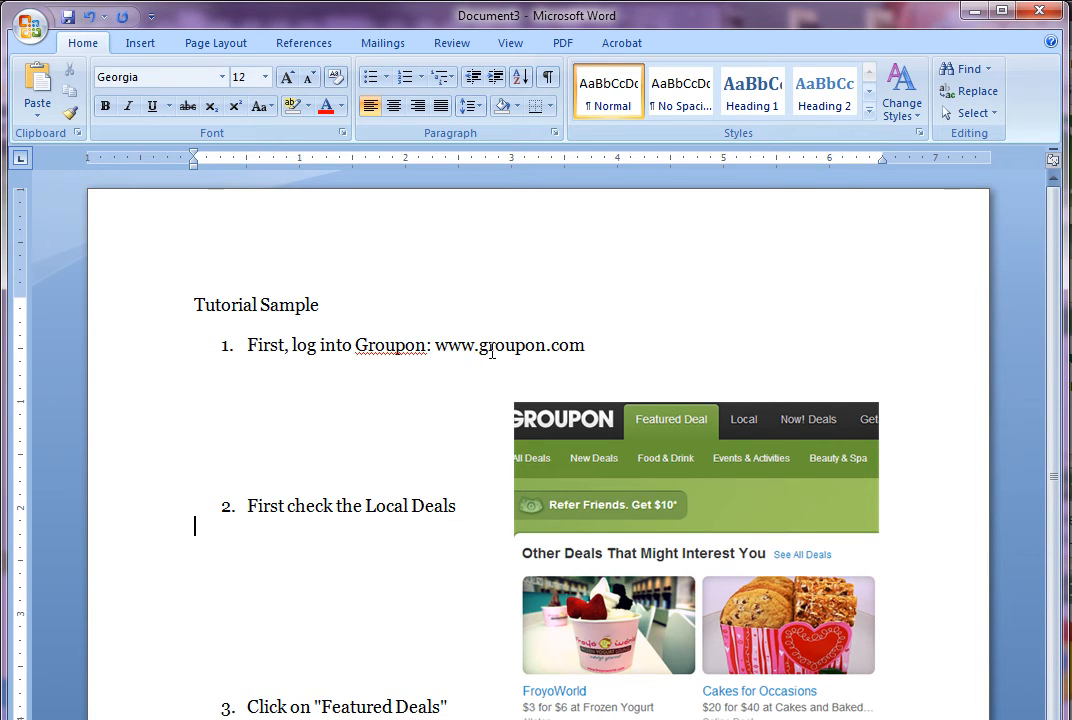
# Move the Groupon screenshot a little to the left so it sits nearer step 2
pyautogui.click(645, 468)
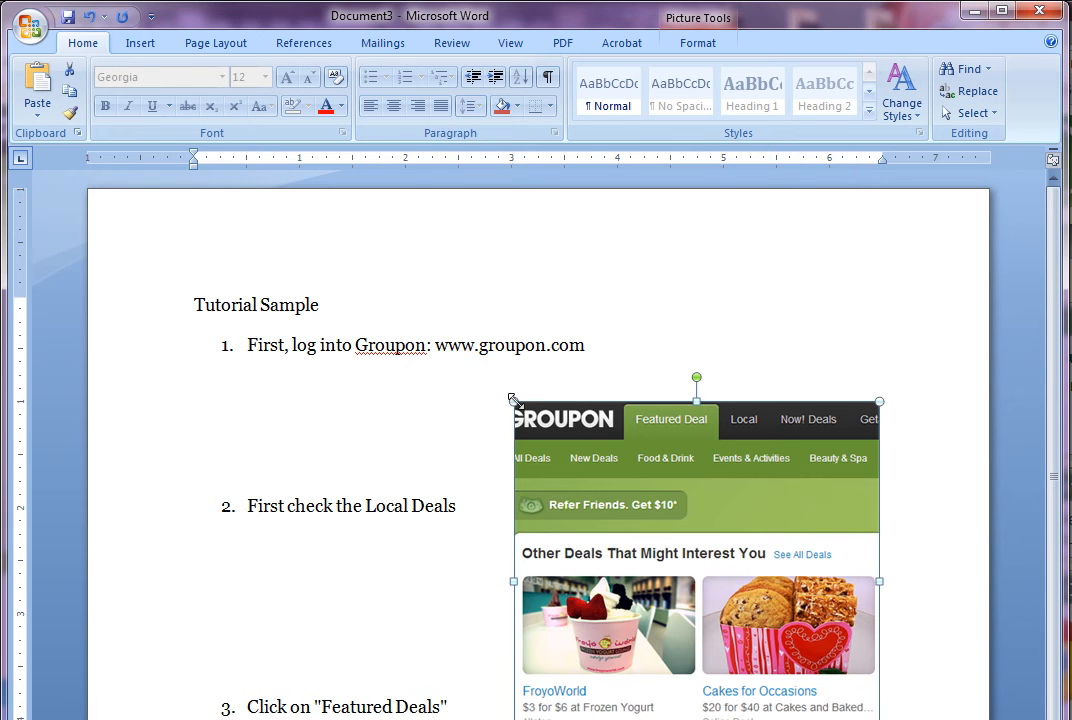
pyautogui.moveTo(641, 460); pyautogui.dragTo(595, 497)
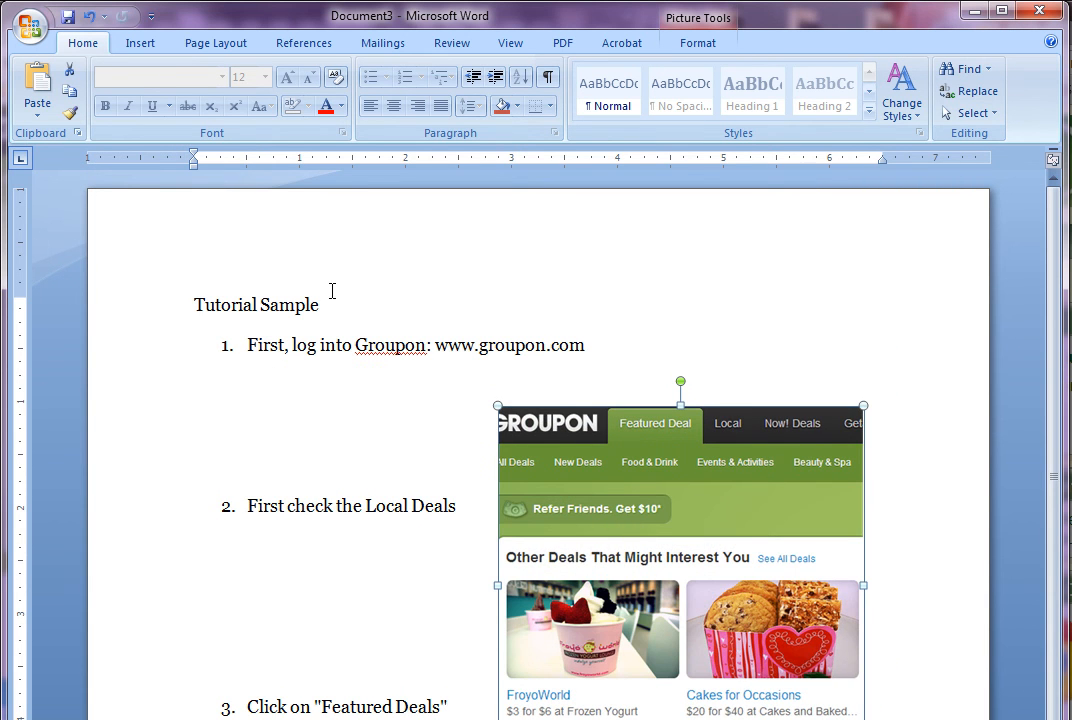
# Draw an arrow line from step 3's 'Click on "Featured Deals"' text to the screenshot's Featured Deal tab
pyautogui.click(141, 46)
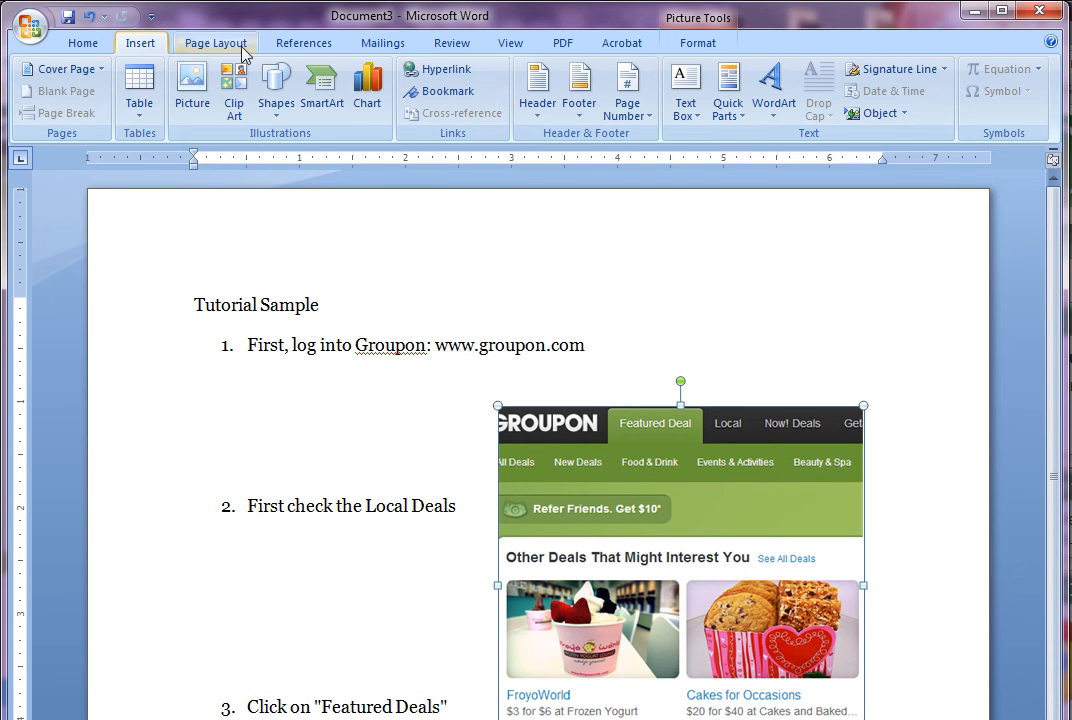
pyautogui.click(277, 92)
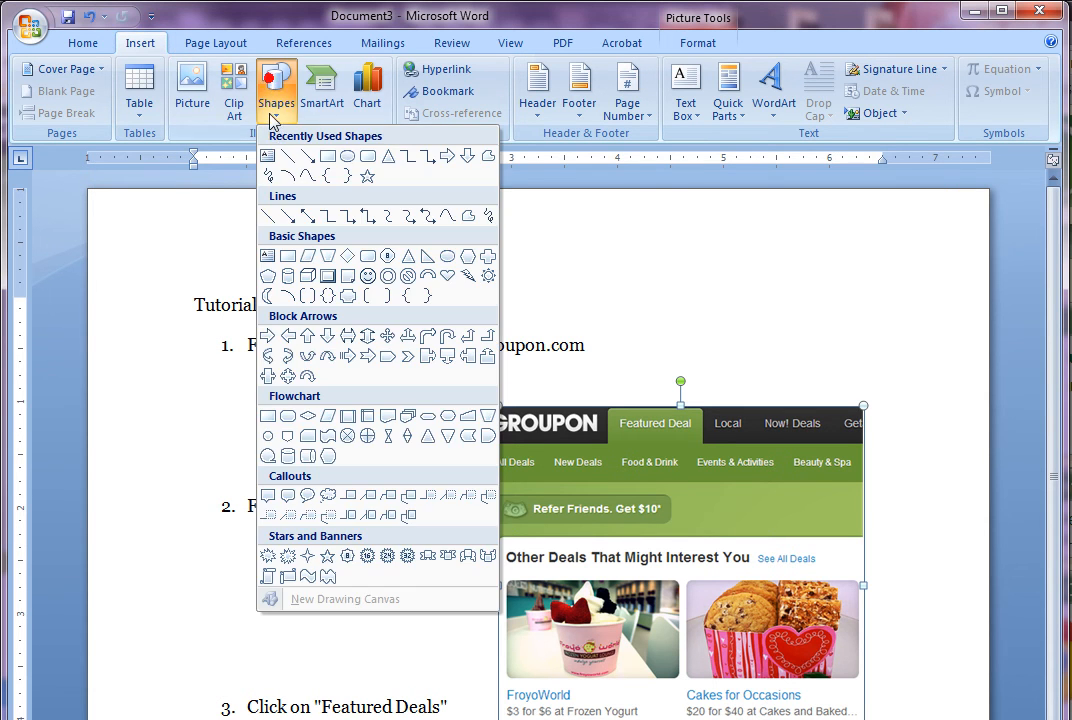
pyautogui.click(307, 157)
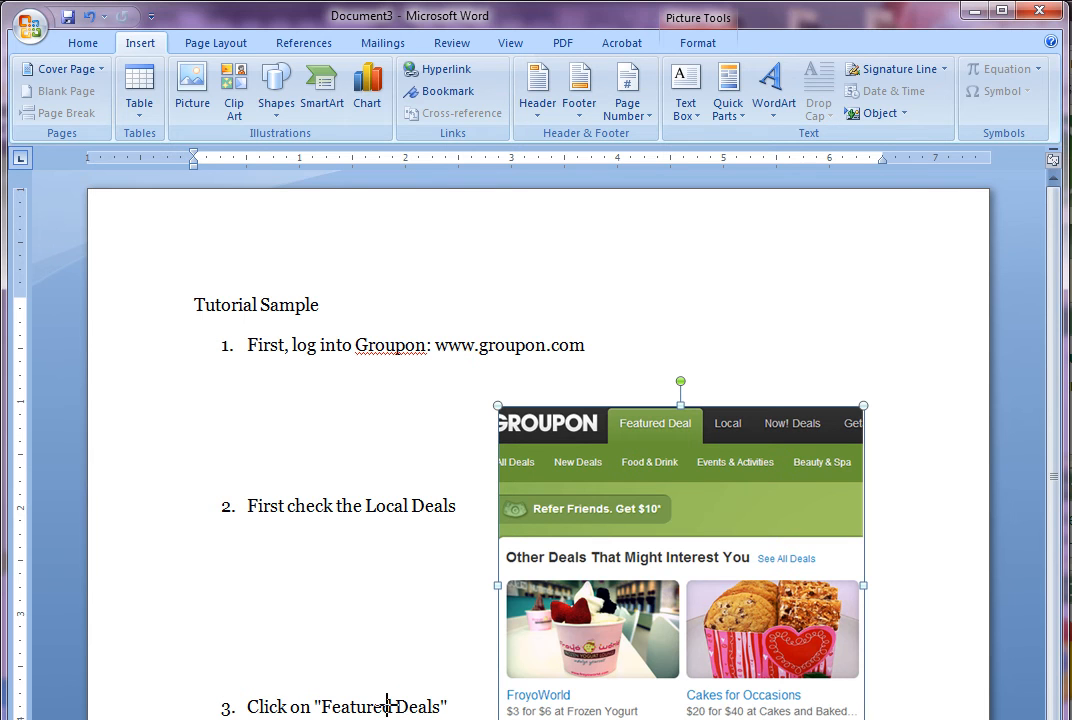
pyautogui.moveTo(416, 690); pyautogui.dragTo(561, 462)
pyautogui.moveTo(426, 677); pyautogui.dragTo(584, 482)
pyautogui.moveTo(627, 433); pyautogui.dragTo(627, 432)
pyautogui.click(685, 322)
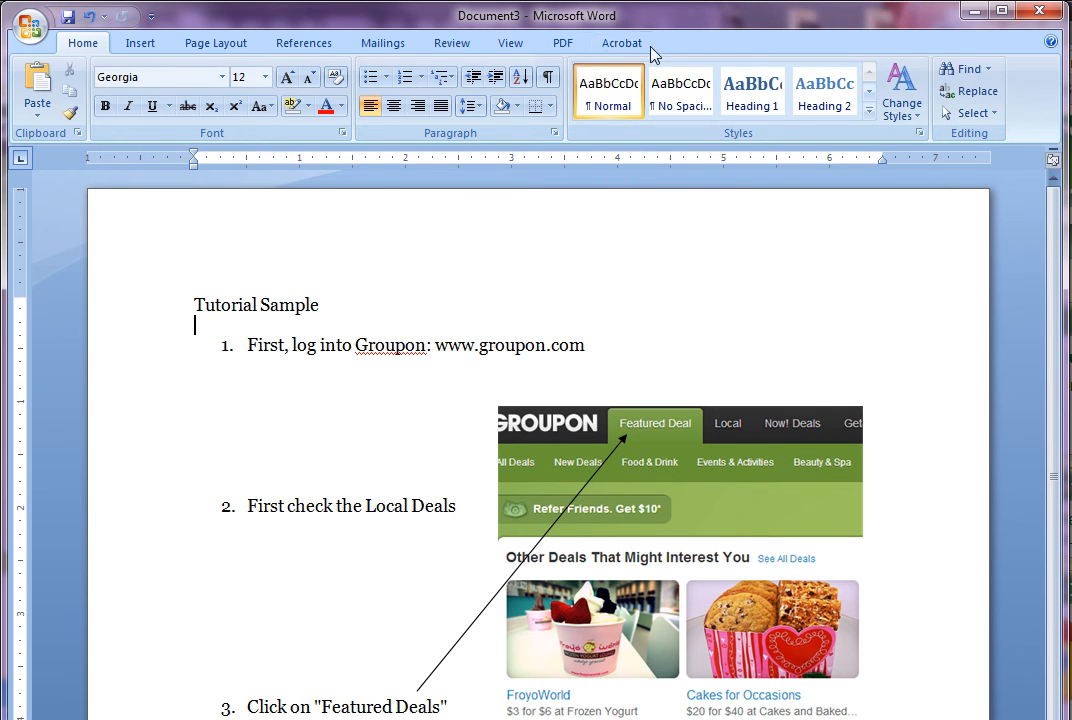
pyautogui.click(591, 480)
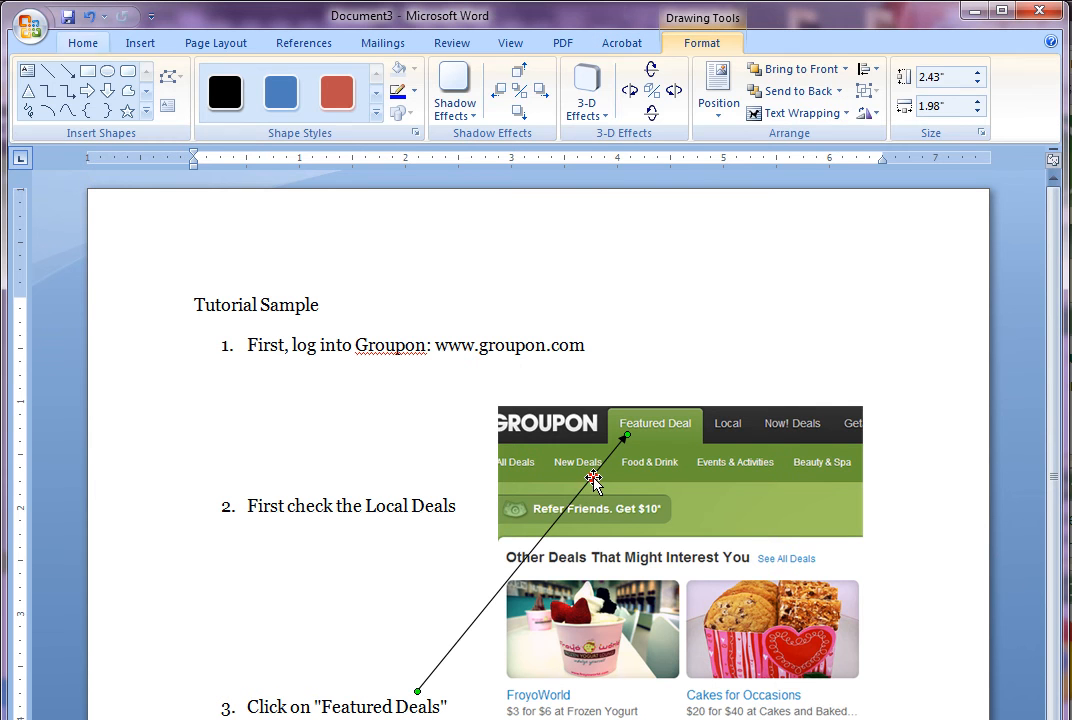
pyautogui.click(701, 44)
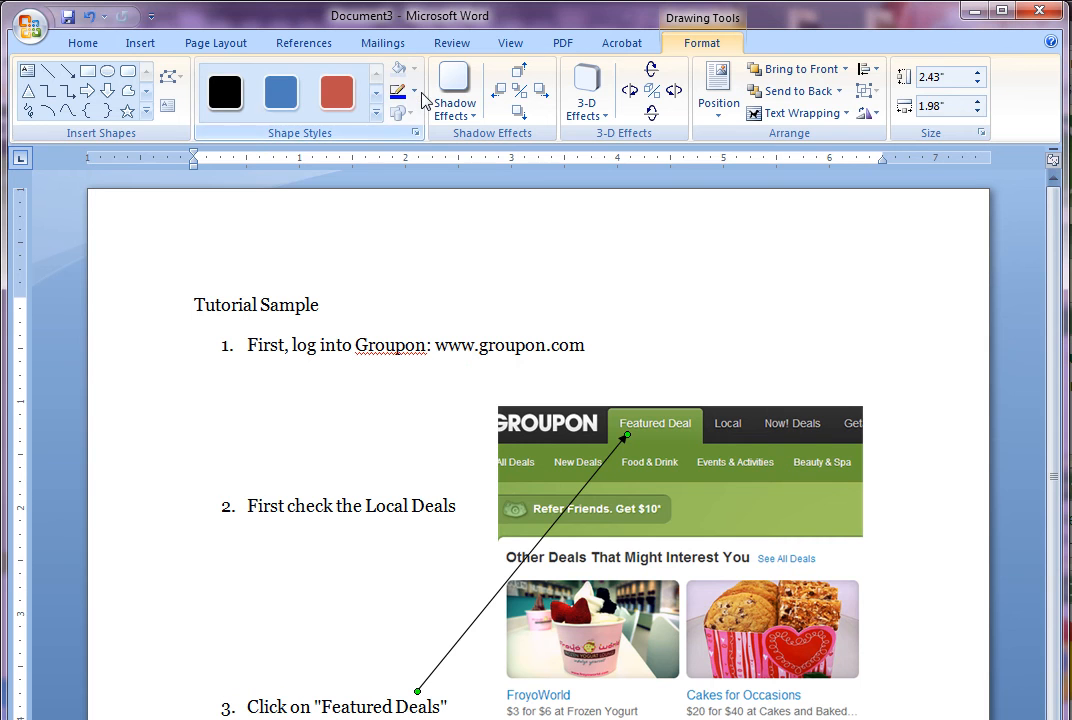
# Give the arrow a red outline with a much heavier line weight
pyautogui.moveTo(1068, 137); pyautogui.dragTo(1071, 137)
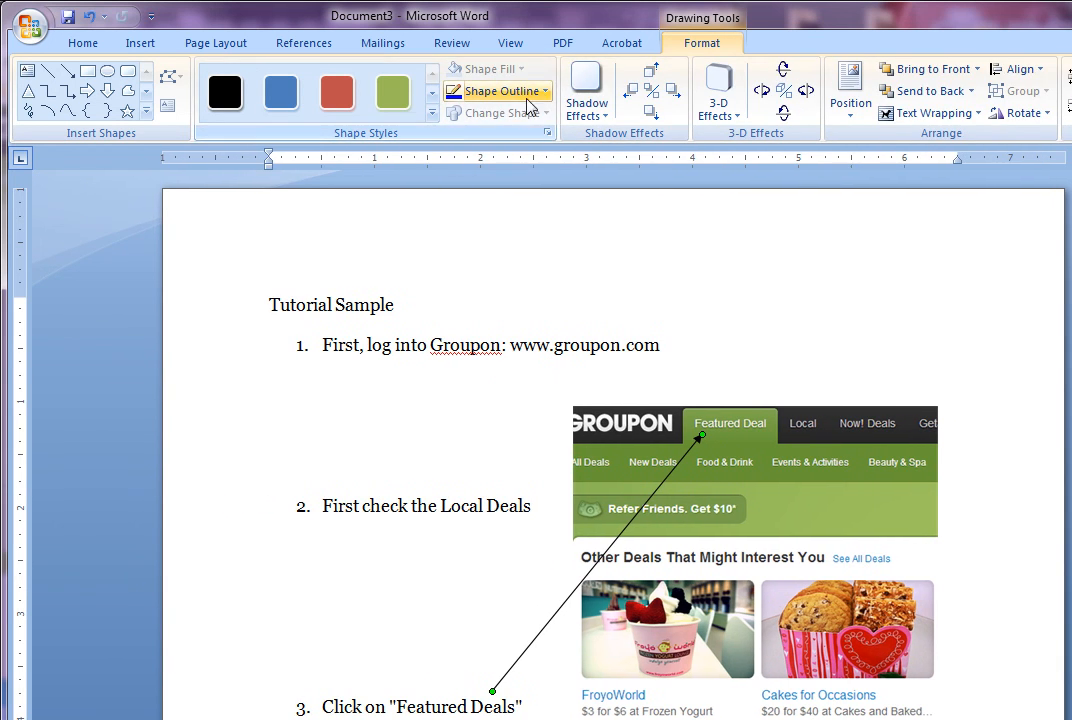
pyautogui.click(541, 92)
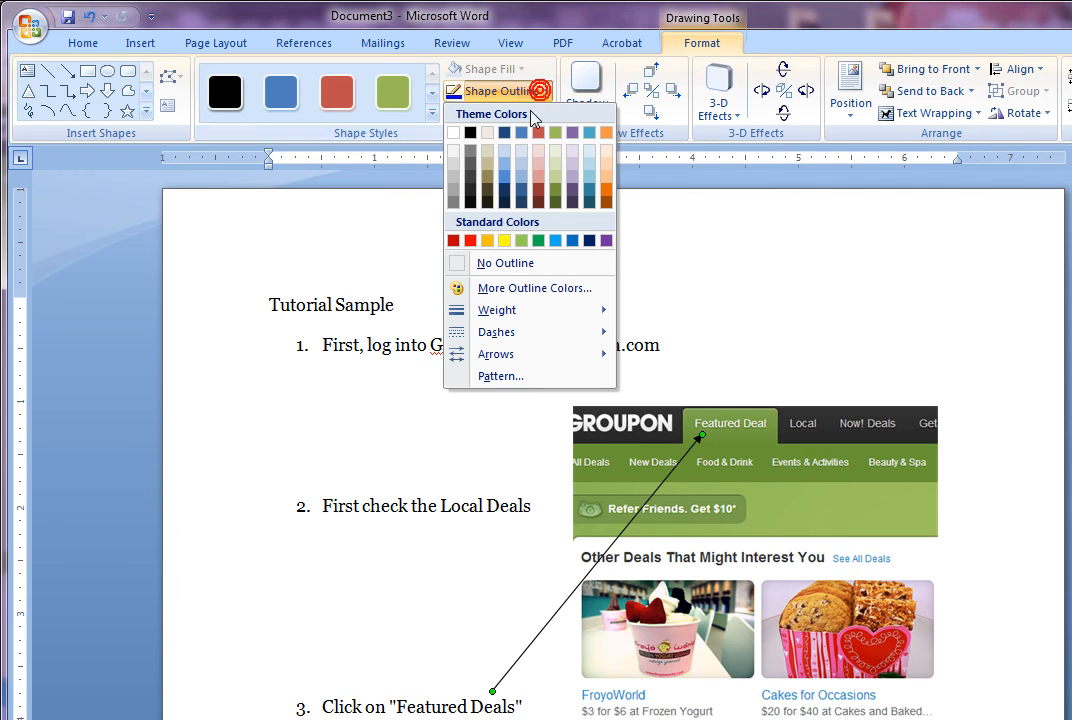
pyautogui.click(469, 240)
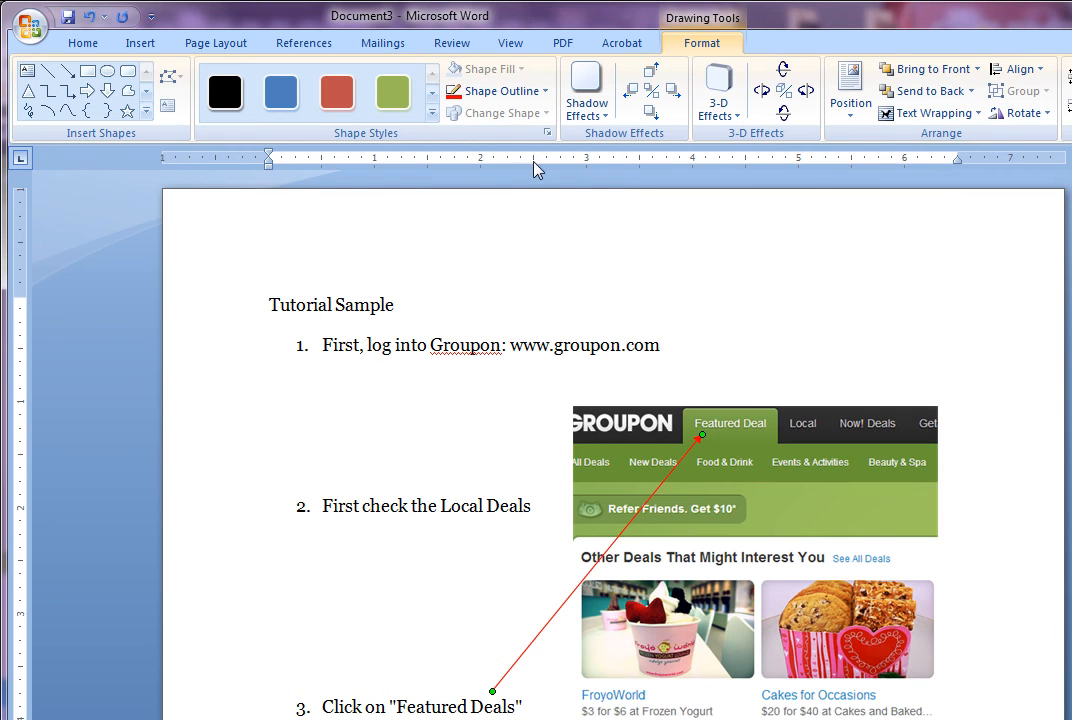
pyautogui.click(546, 91)
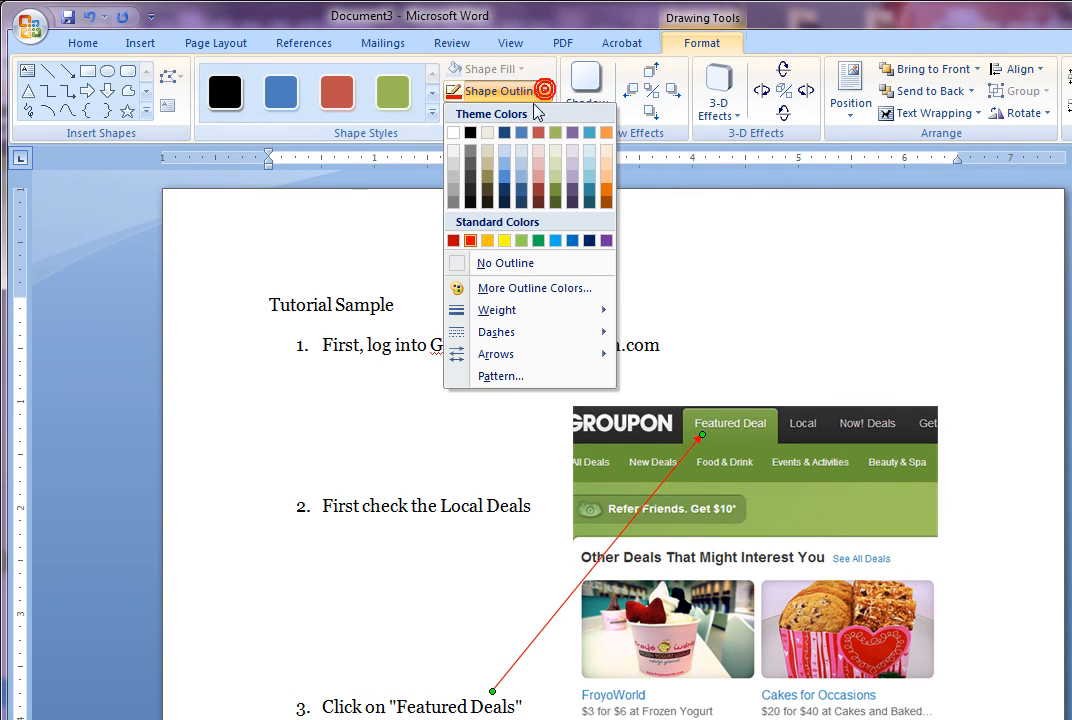
pyautogui.moveTo(511, 315)
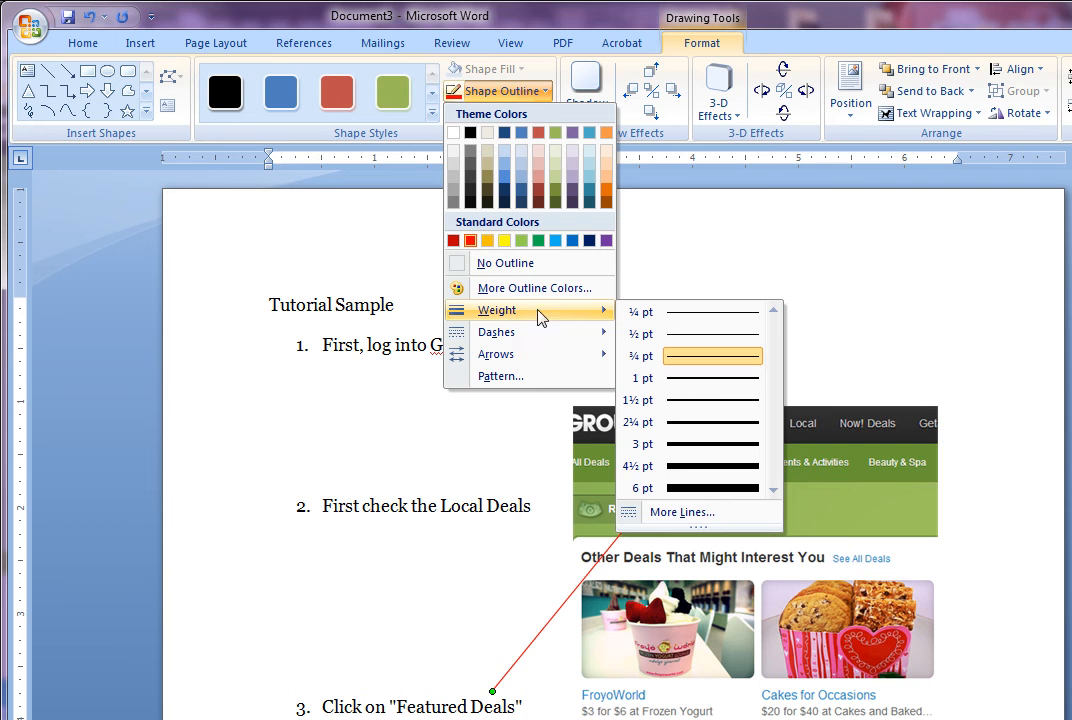
pyautogui.click(718, 466)
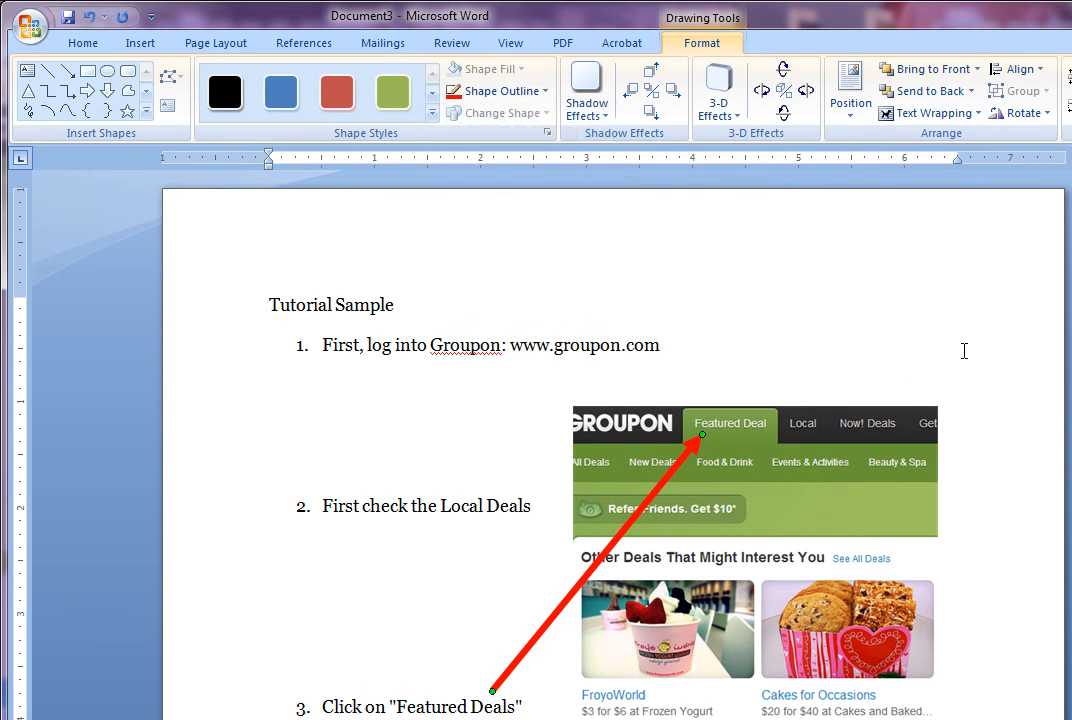
pyautogui.click(952, 366)
# Try repositioning the red arrow's head and tail, then delete the arrow
pyautogui.click(651, 505)
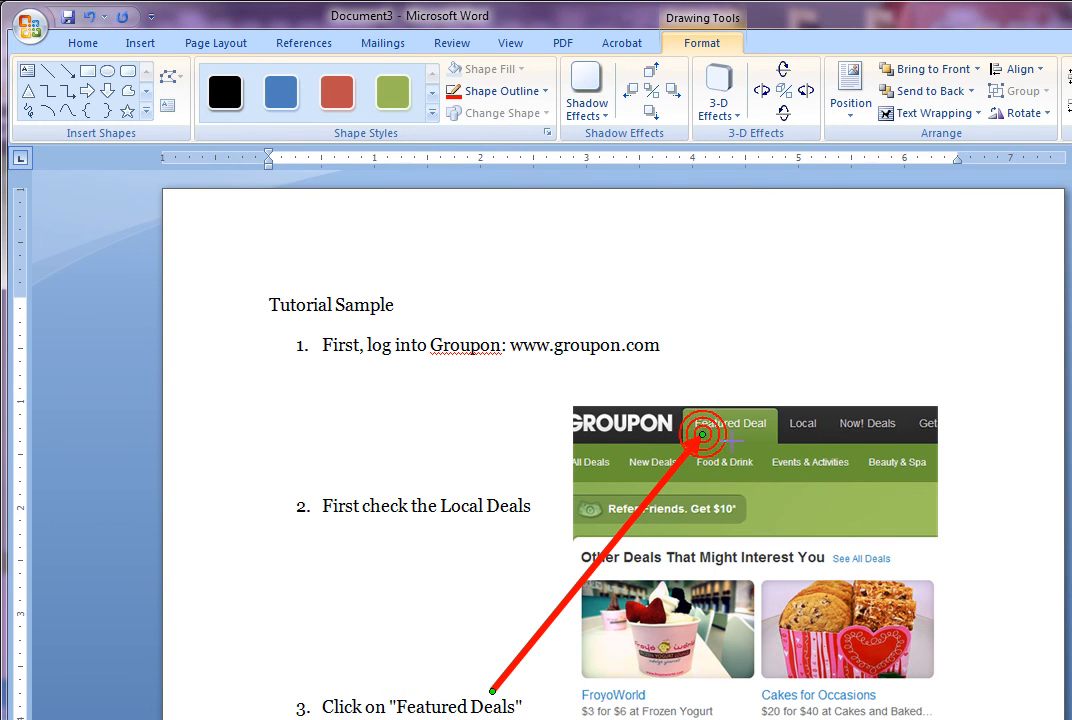
pyautogui.moveTo(702, 433); pyautogui.dragTo(326, 582)
pyautogui.hotkey('ctrl', 'z')
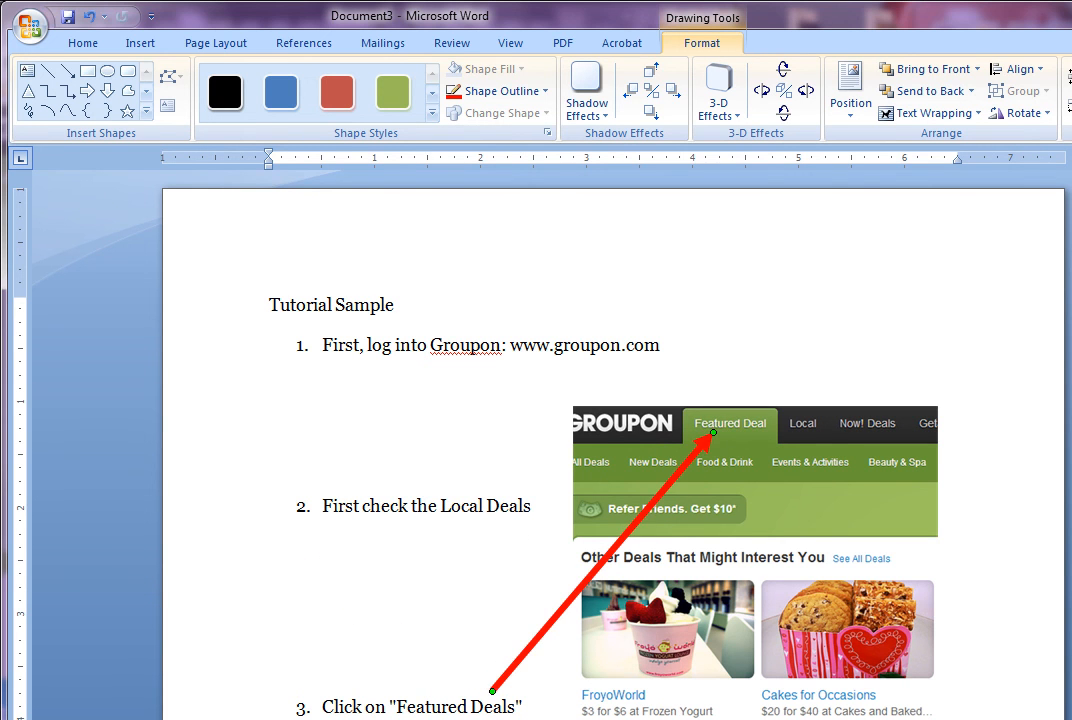
pyautogui.moveTo(491, 689); pyautogui.dragTo(466, 684)
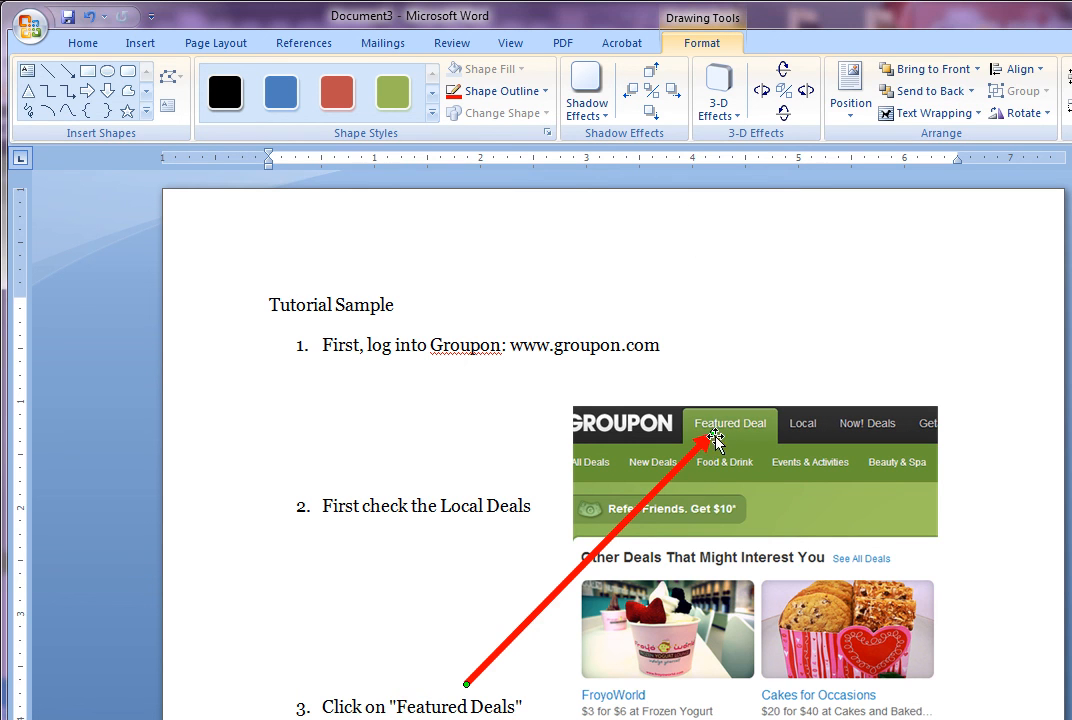
pyautogui.press('Delete')
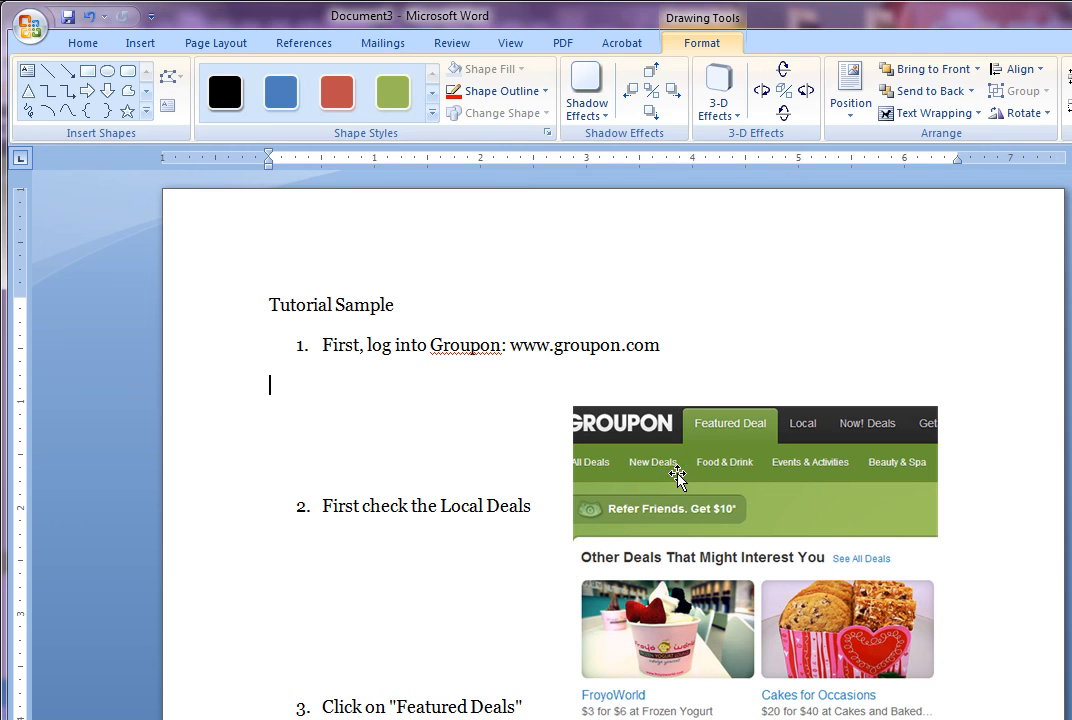
# Draw an oval shape around the Featured Deal tab in the Groupon screenshot
pyautogui.click(142, 43)
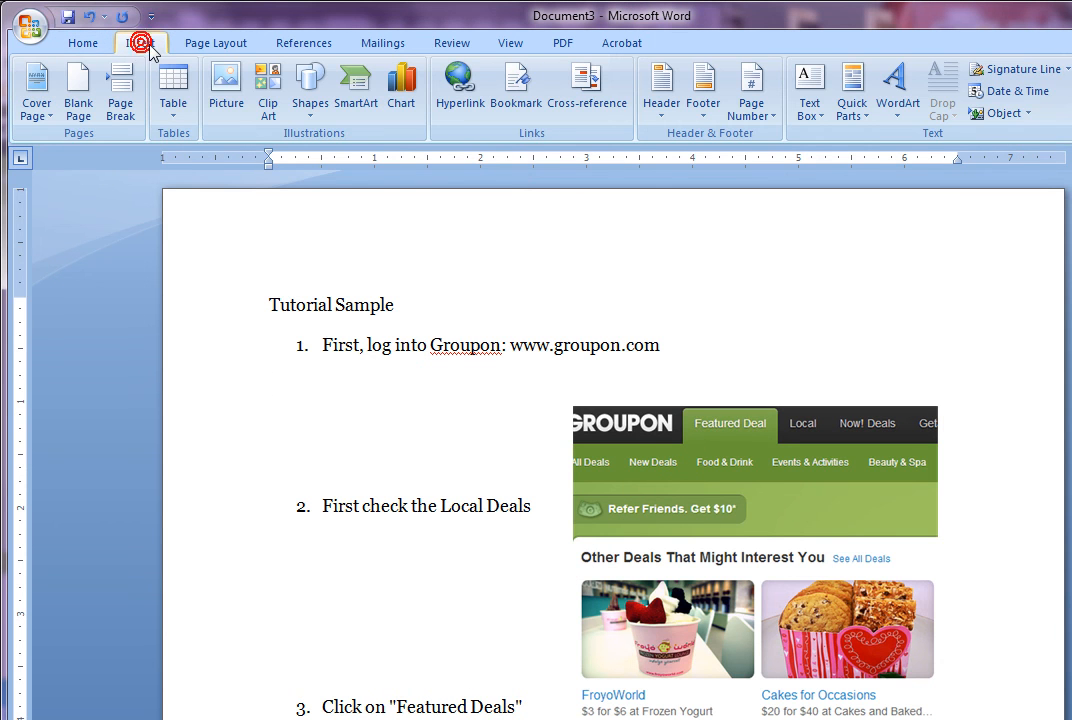
pyautogui.click(310, 92)
pyautogui.click(381, 155)
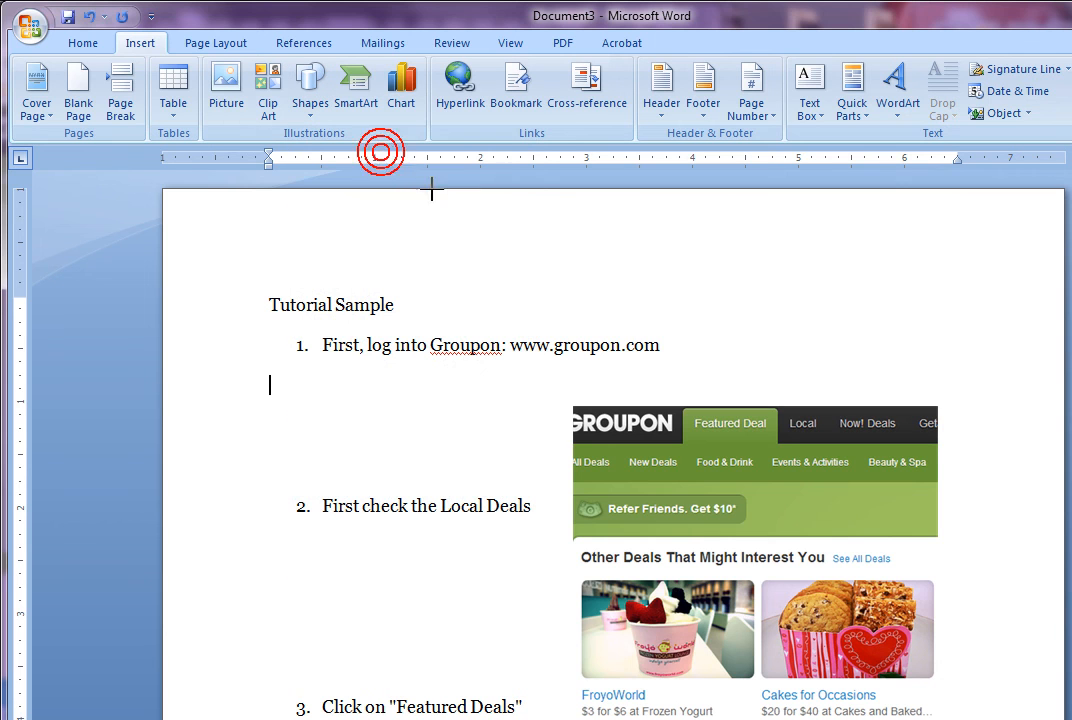
pyautogui.moveTo(672, 395)
pyautogui.mouseDown()
pyautogui.moveTo(783, 437)
pyautogui.moveTo(788, 451)
pyautogui.mouseUp()
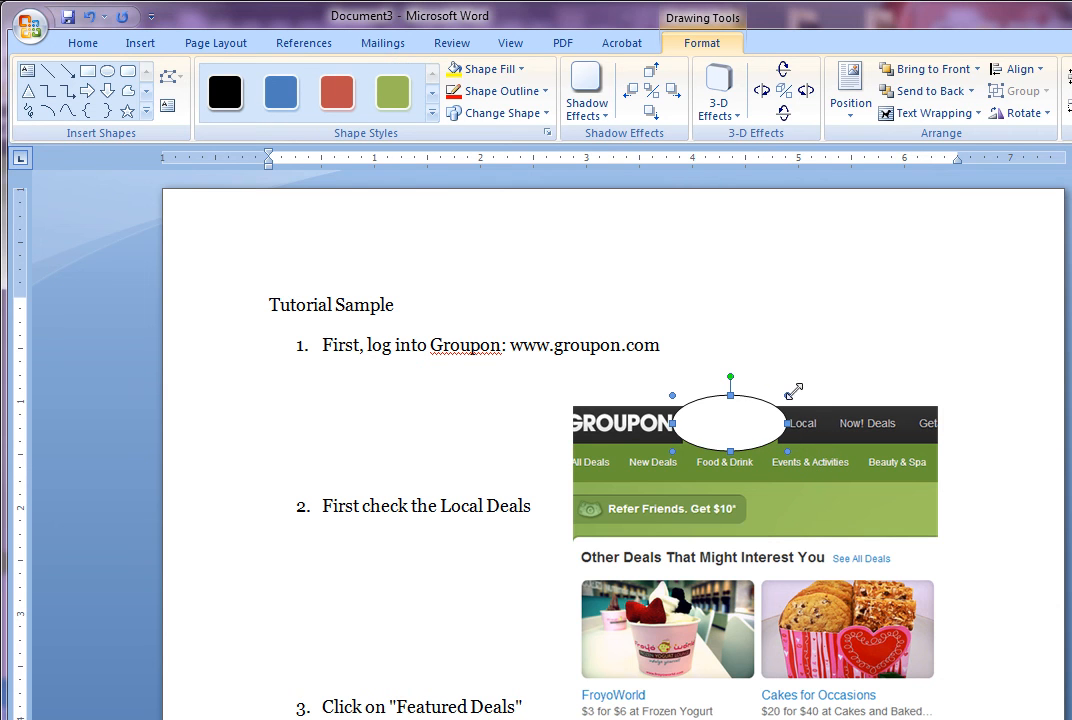
pyautogui.click(921, 318)
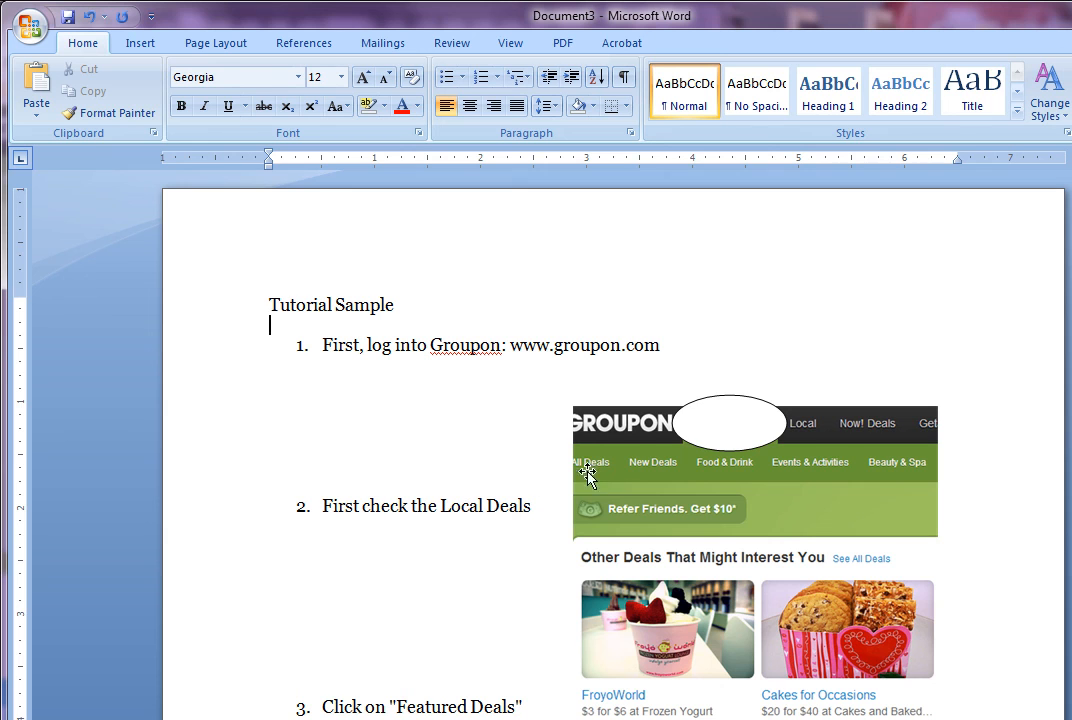
pyautogui.click(731, 420)
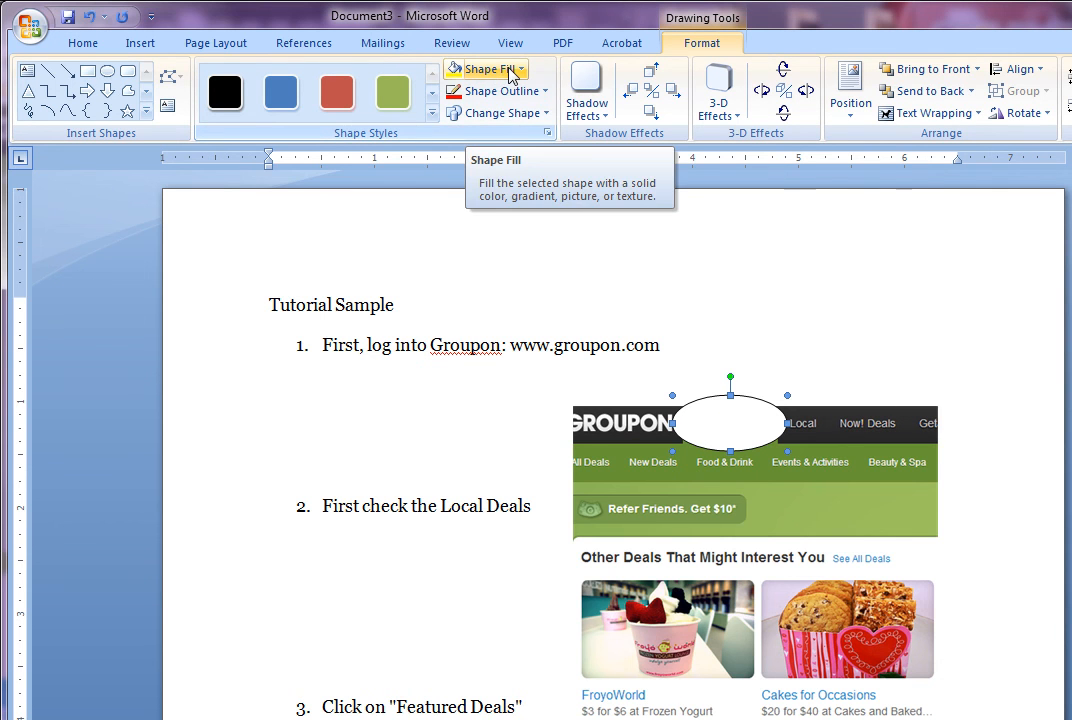
# Give the oval no fill and a red 3 pt outline
pyautogui.click(450, 70)
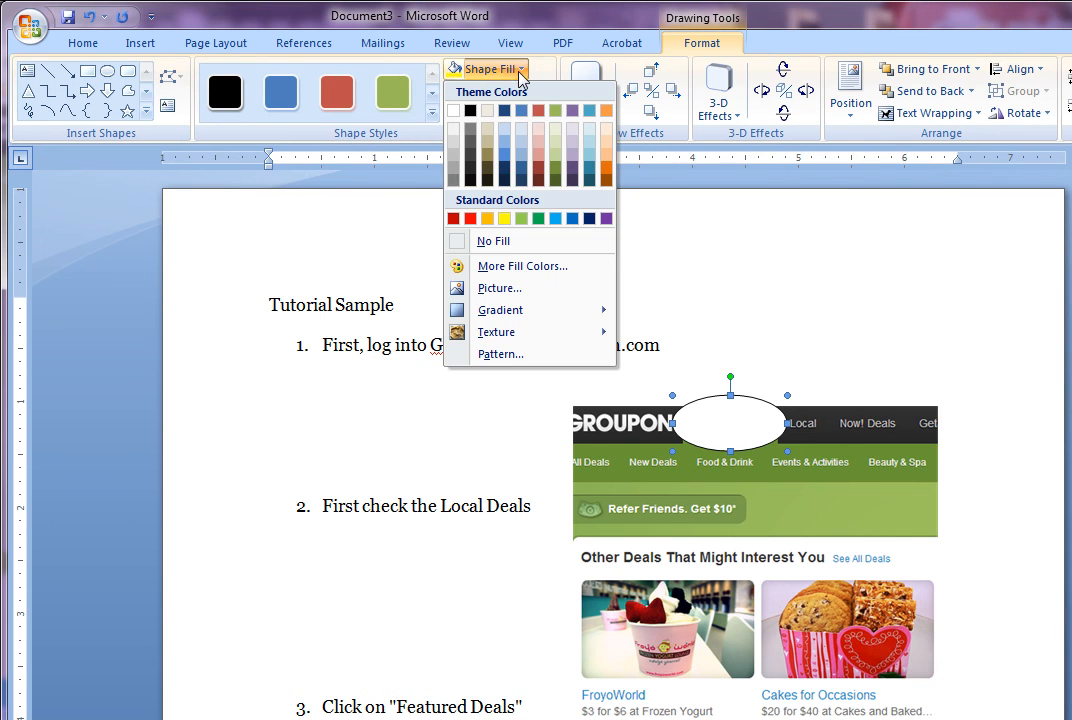
pyautogui.click(505, 242)
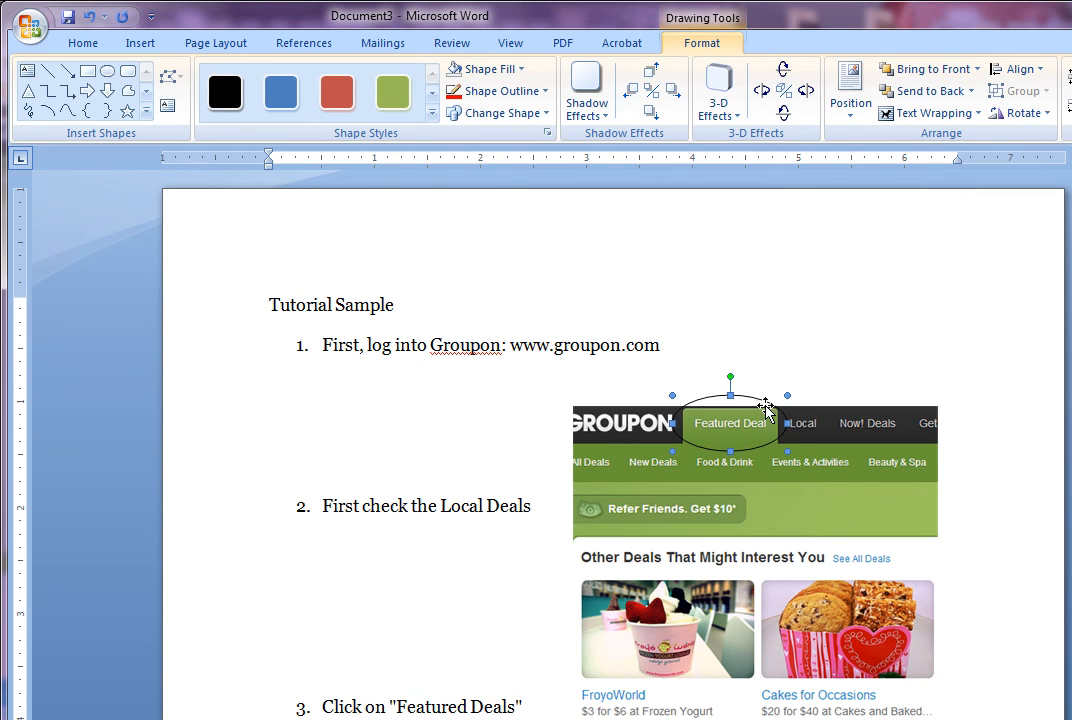
pyautogui.click(516, 92)
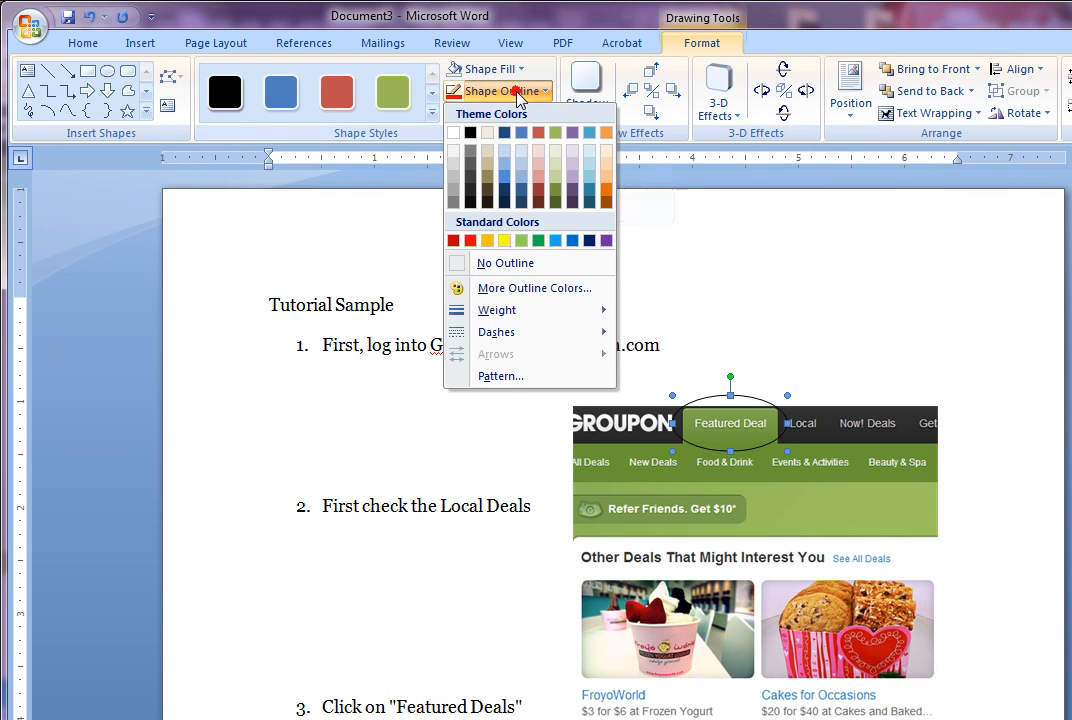
pyautogui.click(470, 240)
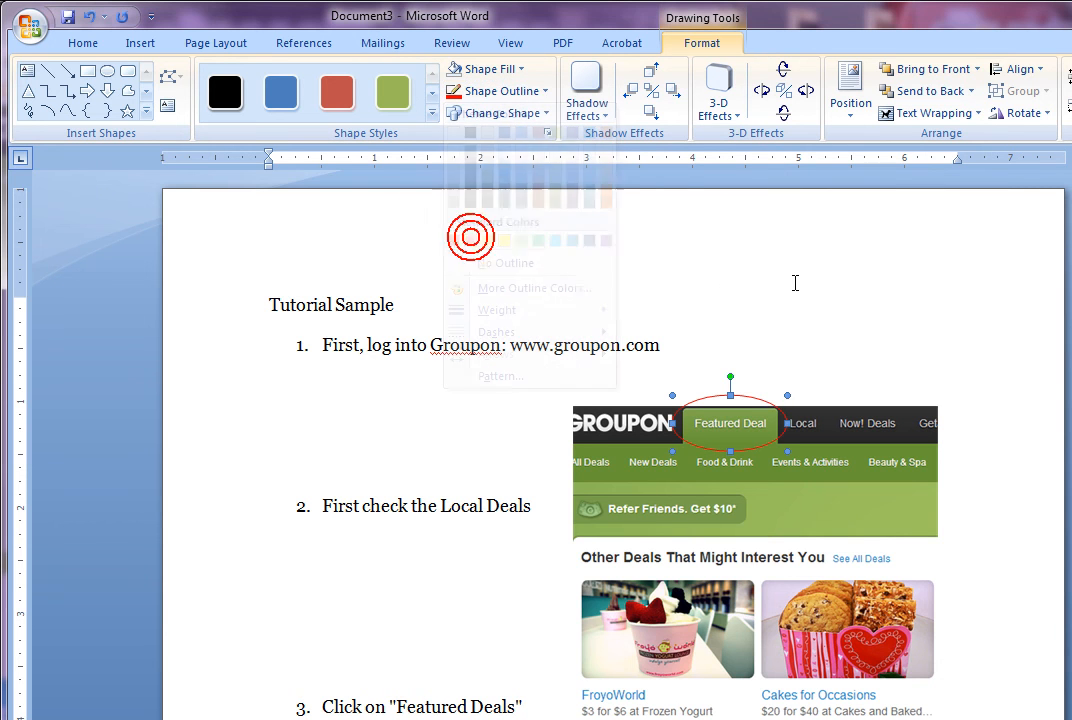
pyautogui.click(759, 278)
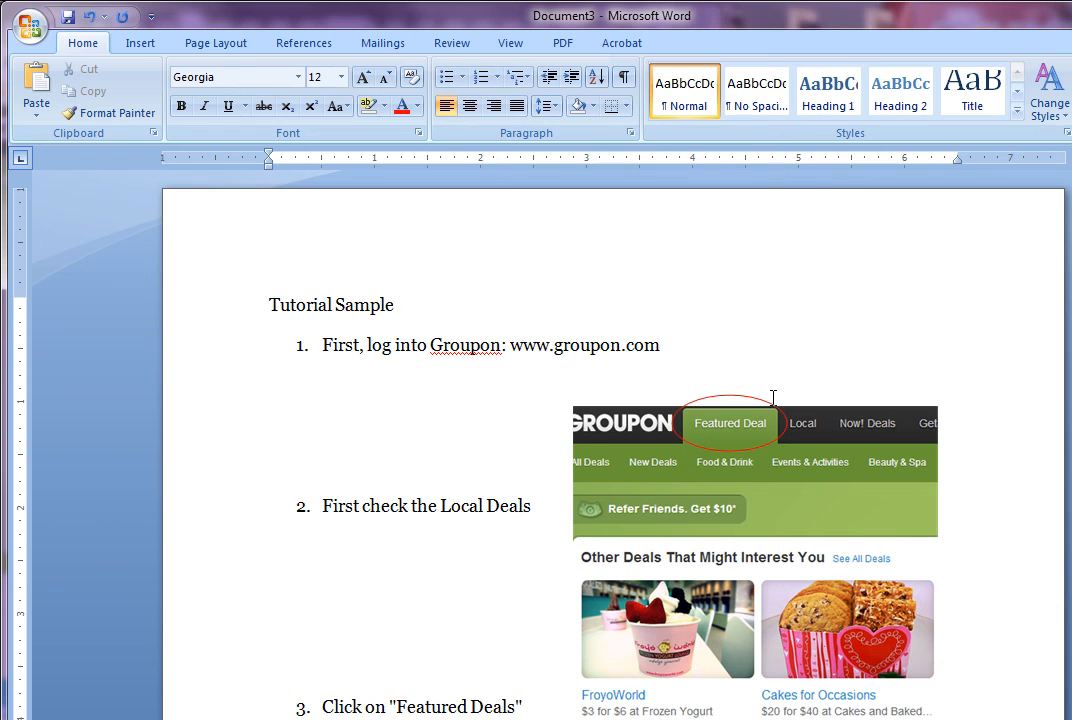
pyautogui.click(772, 402)
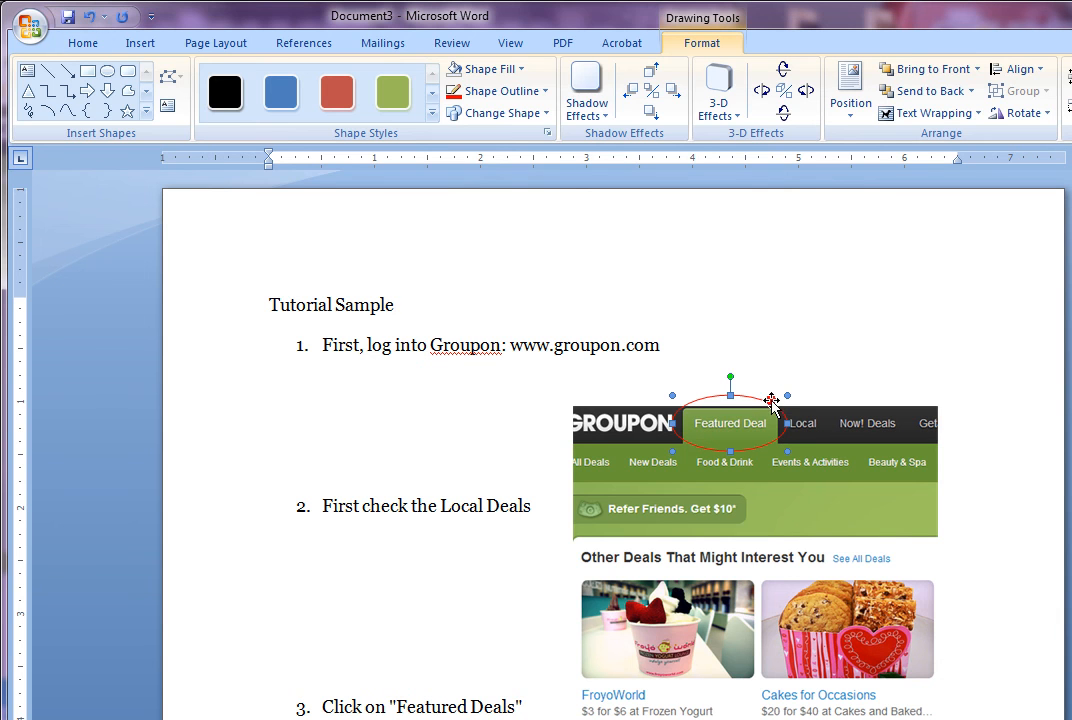
pyautogui.click(539, 93)
pyautogui.moveTo(600, 320)
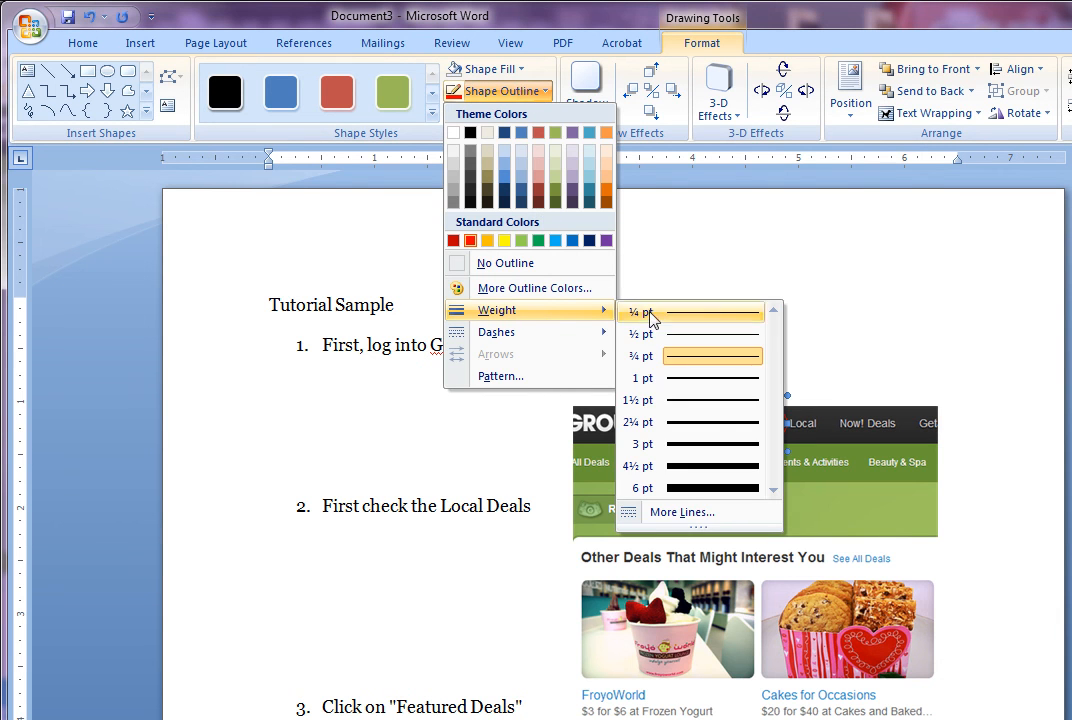
pyautogui.click(728, 445)
pyautogui.click(940, 263)
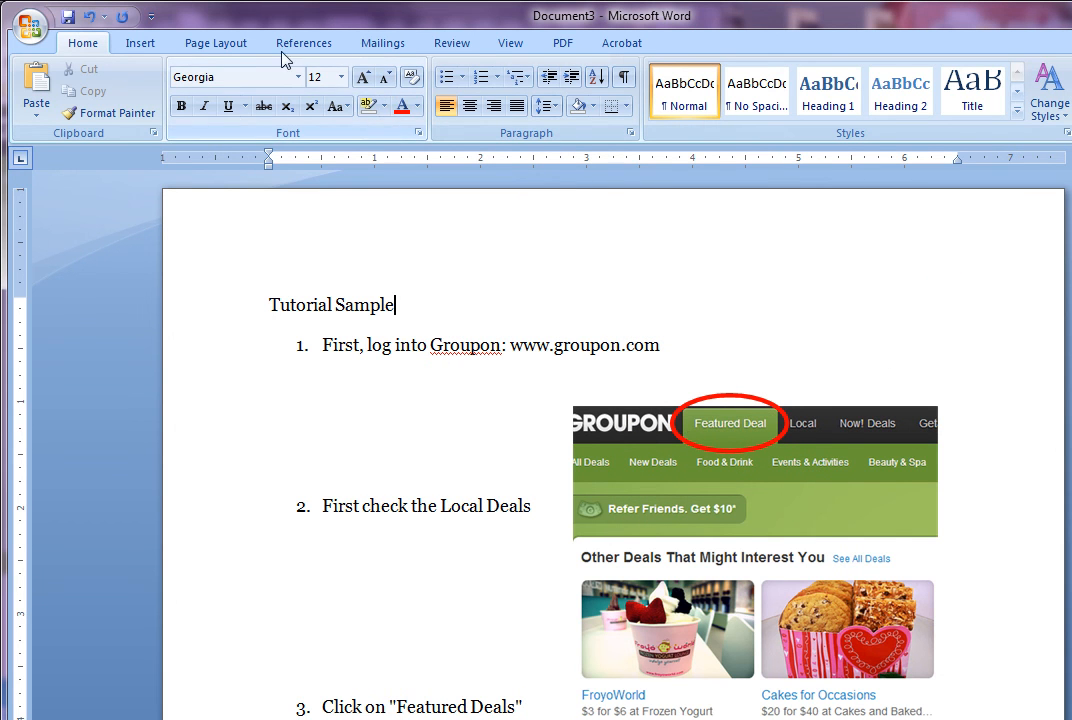
# Draw an arrow line from the Local Deals step to the oval around Featured Deal
pyautogui.click(134, 43)
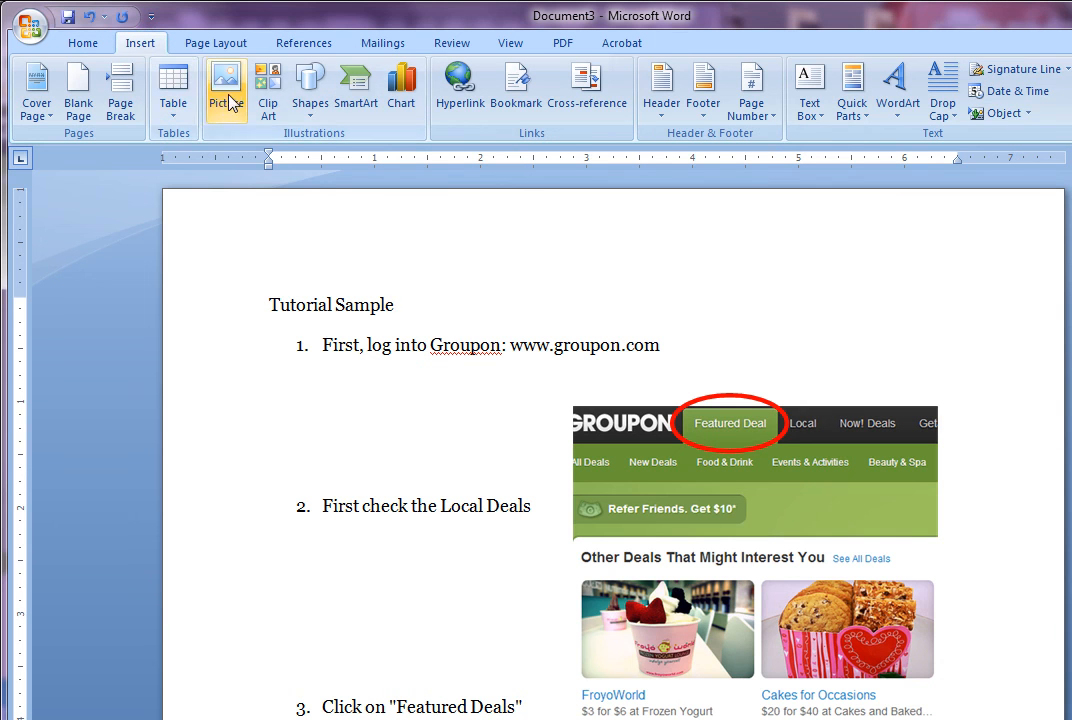
pyautogui.click(313, 99)
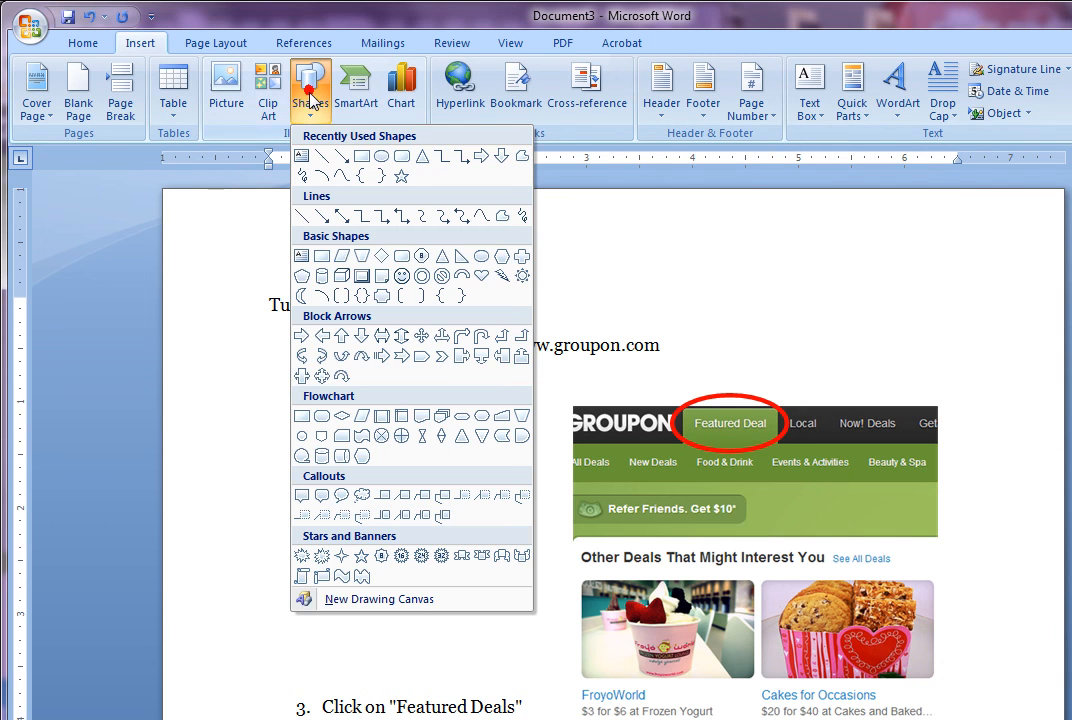
pyautogui.click(342, 160)
pyautogui.moveTo(466, 496); pyautogui.dragTo(673, 438)
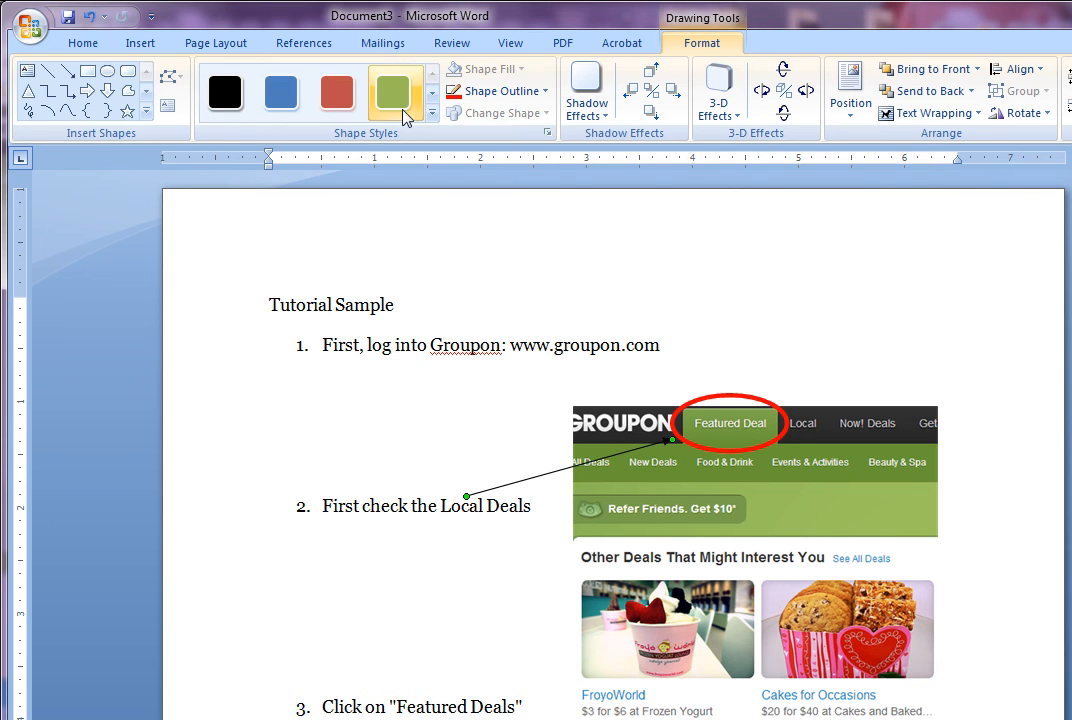
# Make the new arrow red with a 4½ pt line weight
pyautogui.click(538, 91)
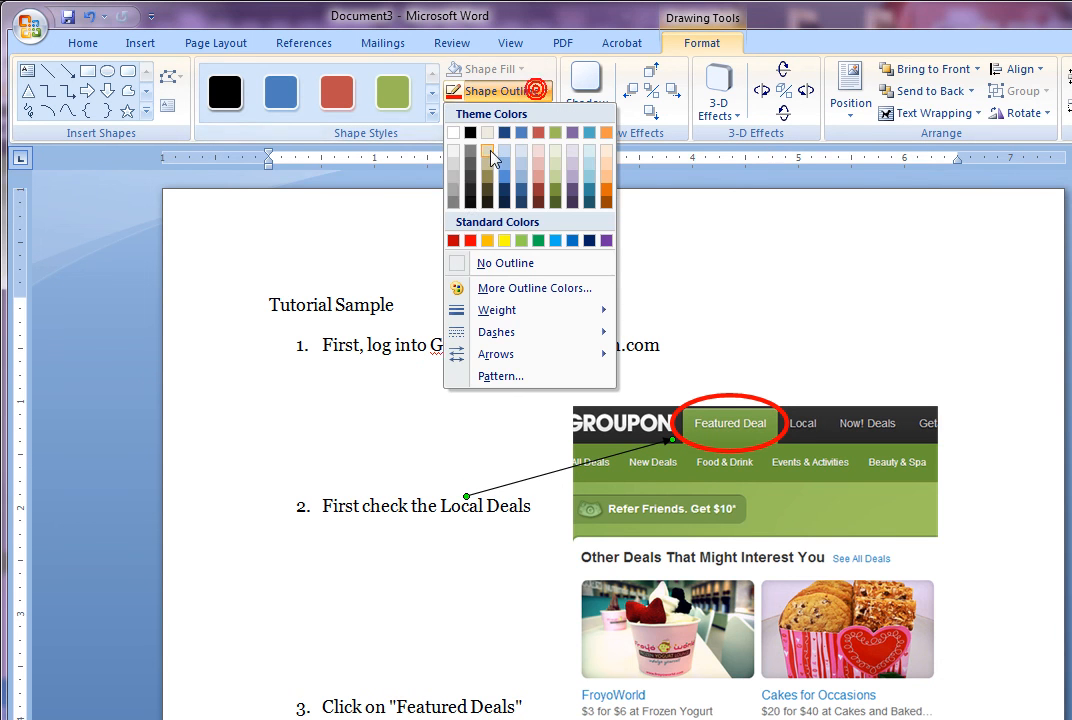
pyautogui.click(466, 241)
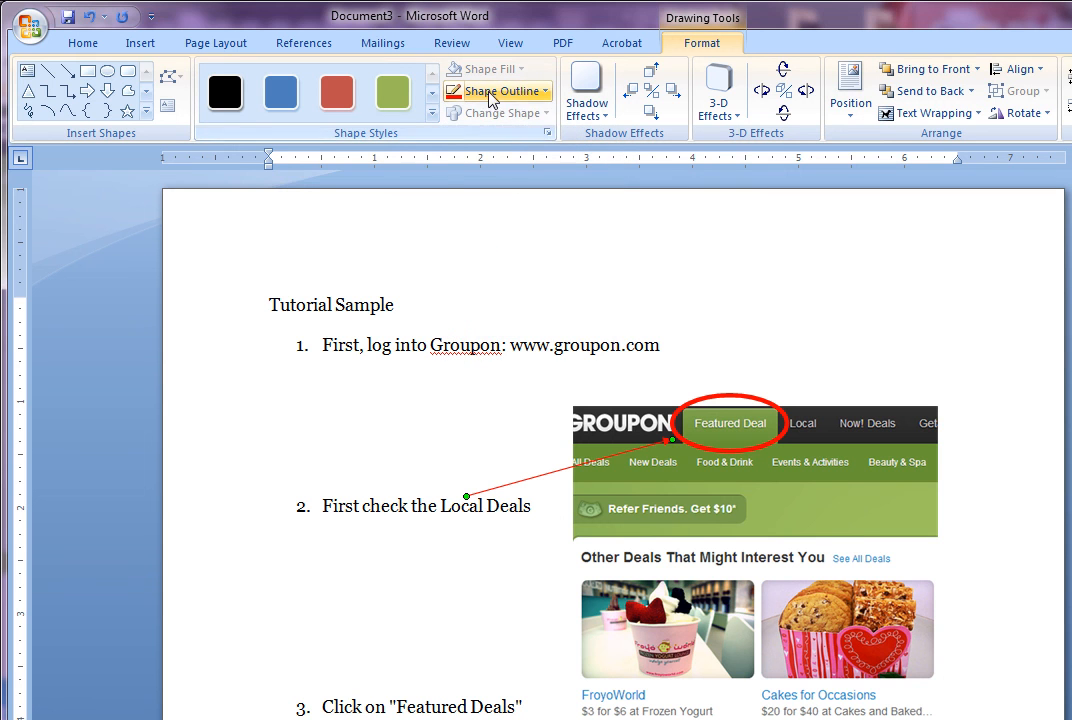
pyautogui.click(538, 91)
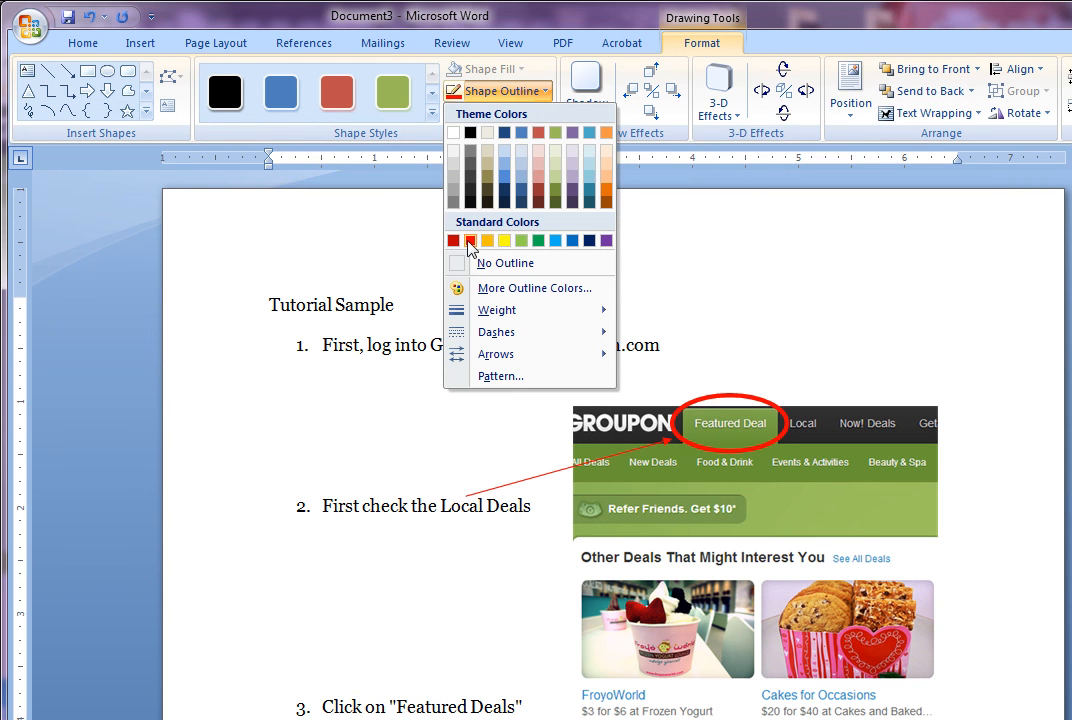
pyautogui.moveTo(467, 310)
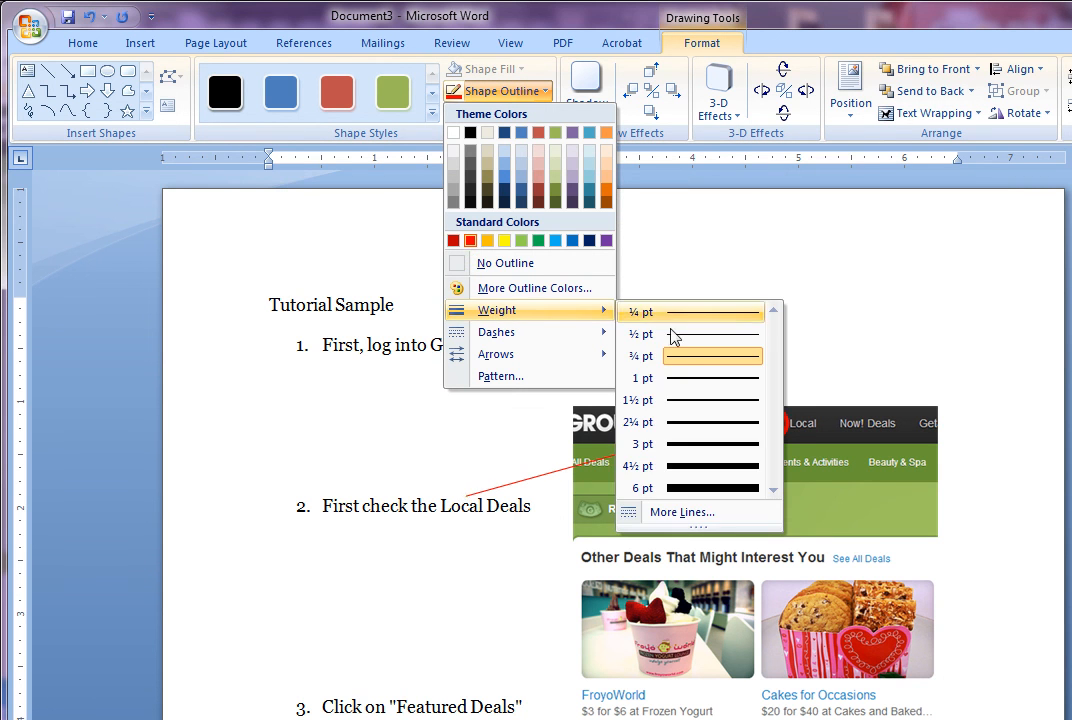
pyautogui.click(691, 466)
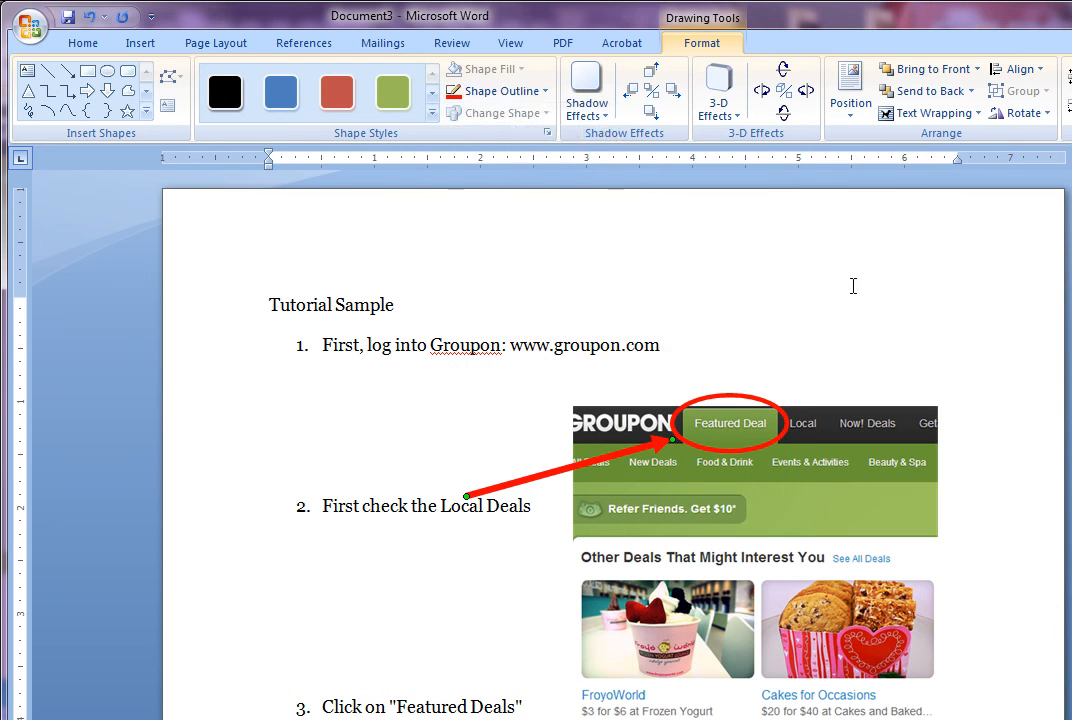
pyautogui.click(834, 293)
pyautogui.click(663, 444)
# Duplicate the red arrow into a stack and turn the last copy up-left above step 3
pyautogui.moveTo(606, 456)
pyautogui.mouseDown()
pyautogui.moveTo(598, 437)
pyautogui.moveTo(597, 449)
pyautogui.mouseUp()
pyautogui.hotkey('ctrl', 'd')
pyautogui.hotkey('ctrl', 'd')
pyautogui.hotkey('ctrl', 'd')
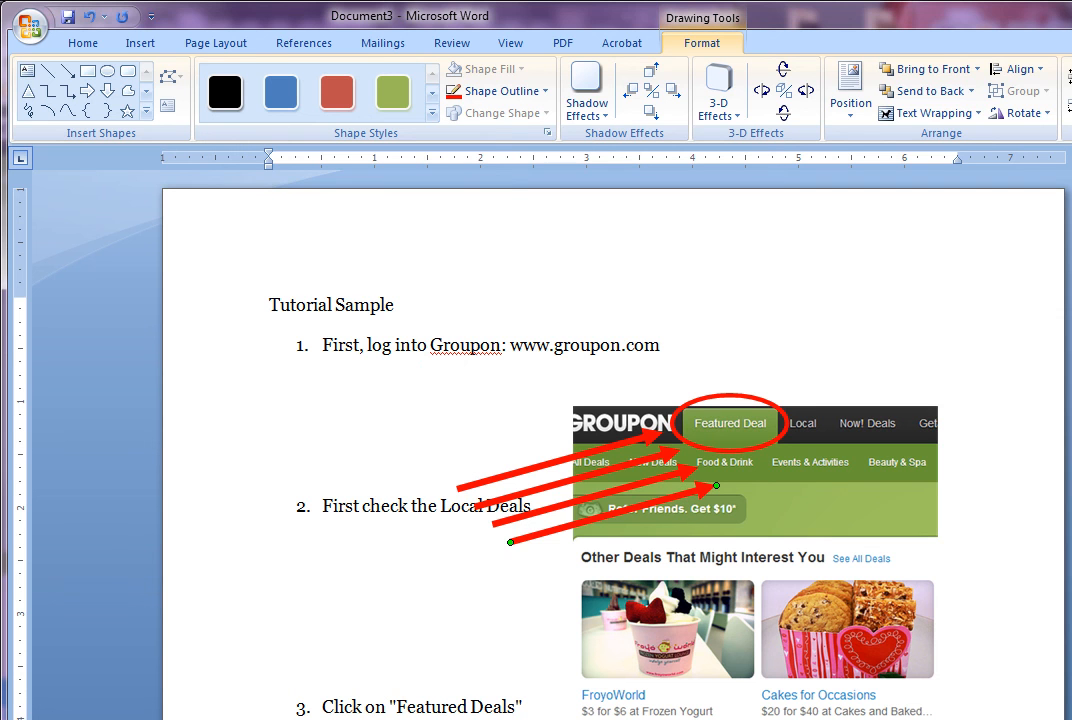
pyautogui.press('Delete')
pyautogui.click(597, 500)
pyautogui.hotkey('ctrl', 'd')
pyautogui.hotkey('ctrl', 'd')
pyautogui.hotkey('ctrl', 'd')
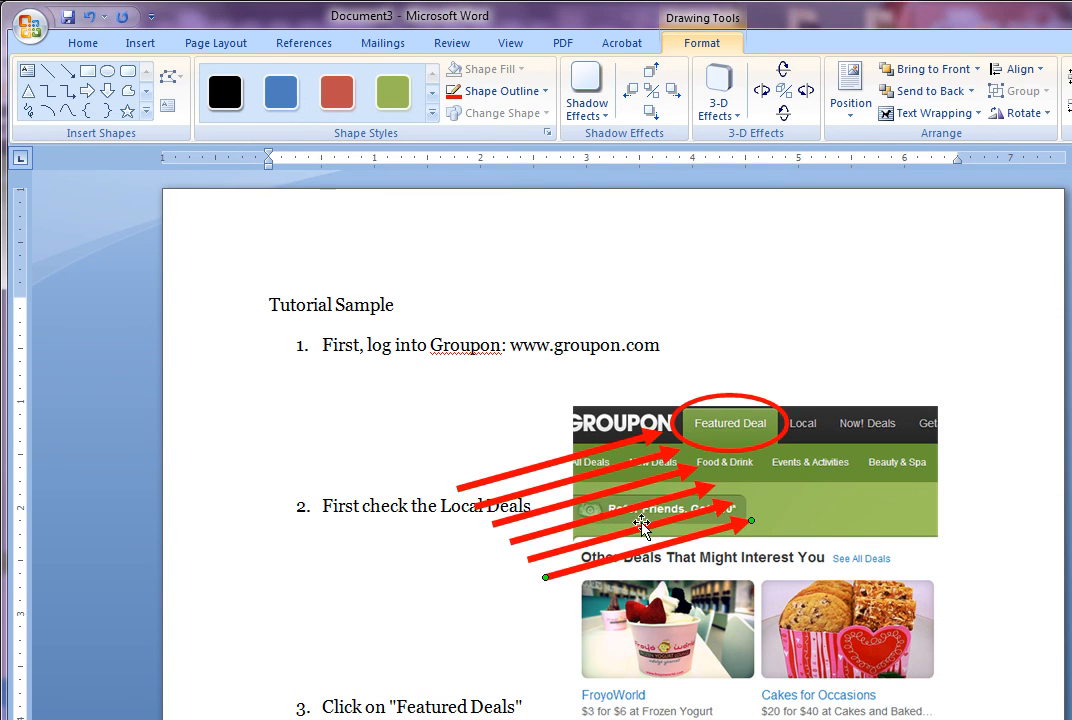
pyautogui.moveTo(635, 665); pyautogui.dragTo(313, 595)
pyautogui.moveTo(549, 578); pyautogui.dragTo(475, 673)
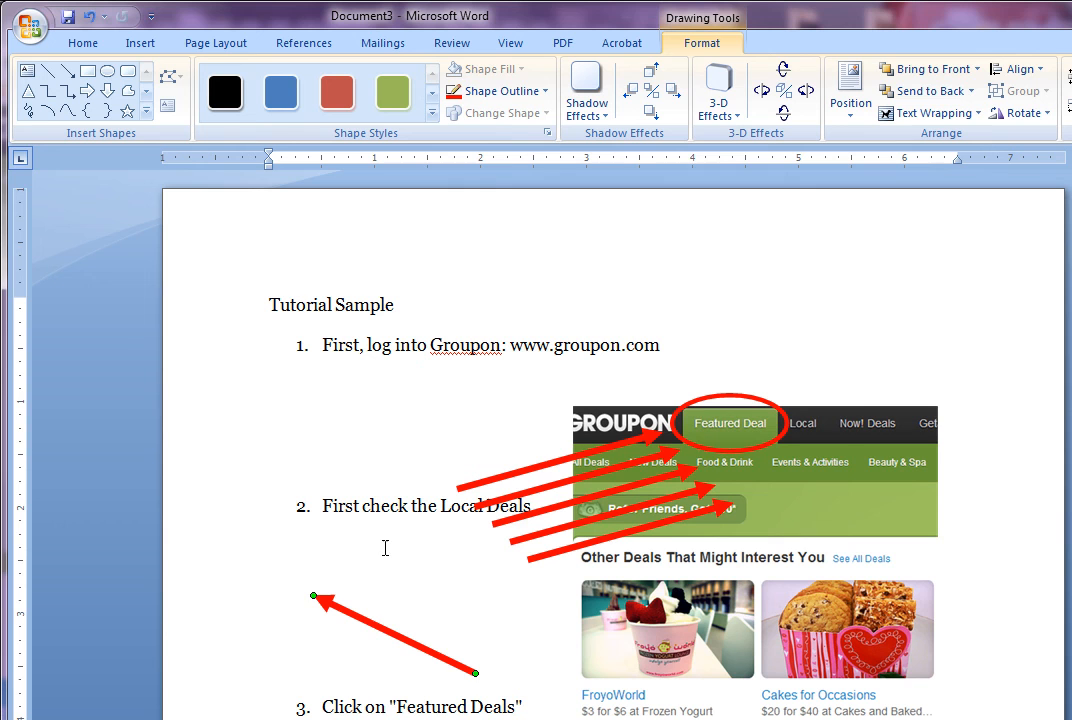
# Copy the red oval and place the copy around the See All Deals link
pyautogui.click(748, 450)
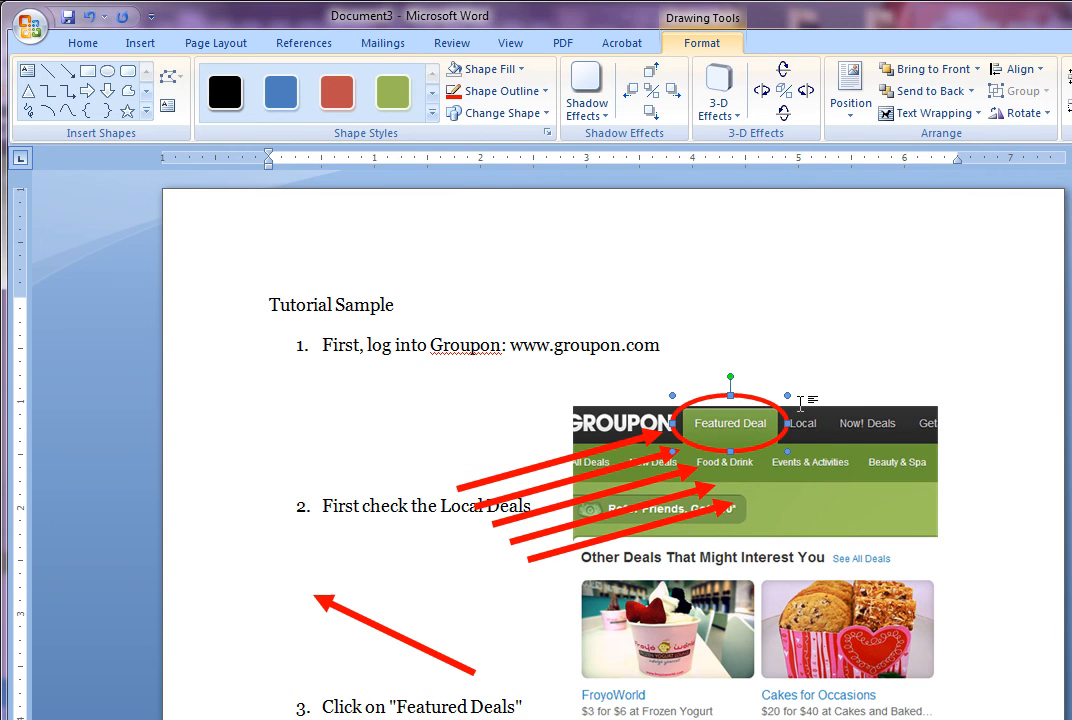
pyautogui.hotkey('ctrl', 'v')
pyautogui.moveTo(805, 451)
pyautogui.mouseDown()
pyautogui.moveTo(885, 502)
pyautogui.moveTo(914, 563)
pyautogui.moveTo(872, 544)
pyautogui.mouseUp()
pyautogui.click(854, 381)
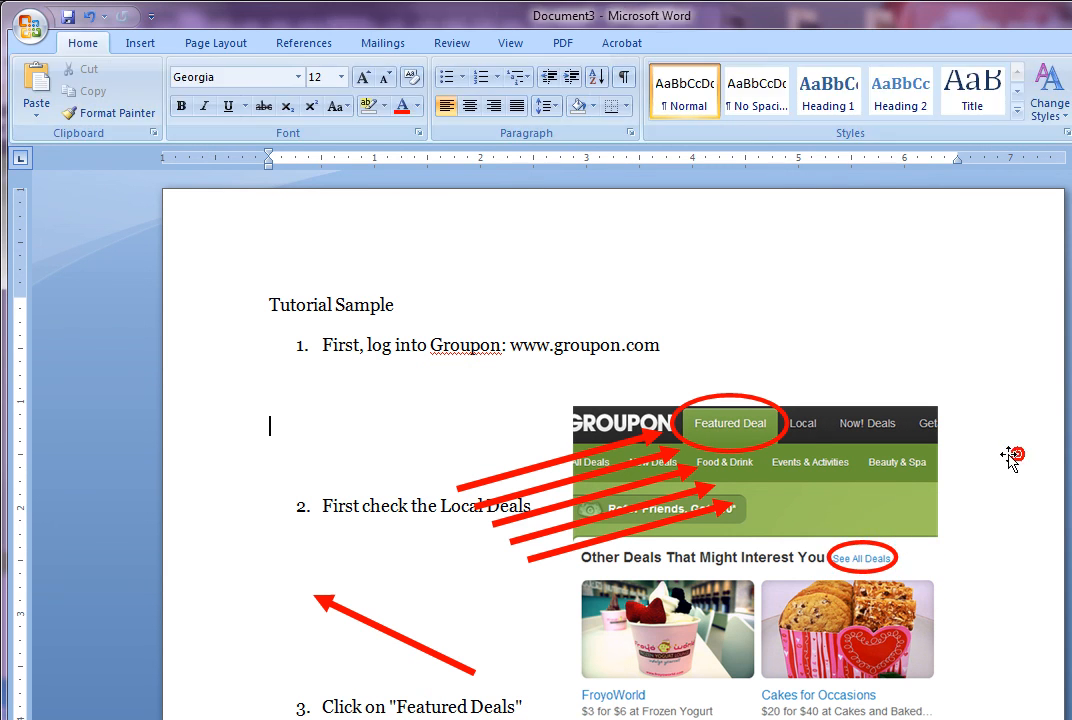